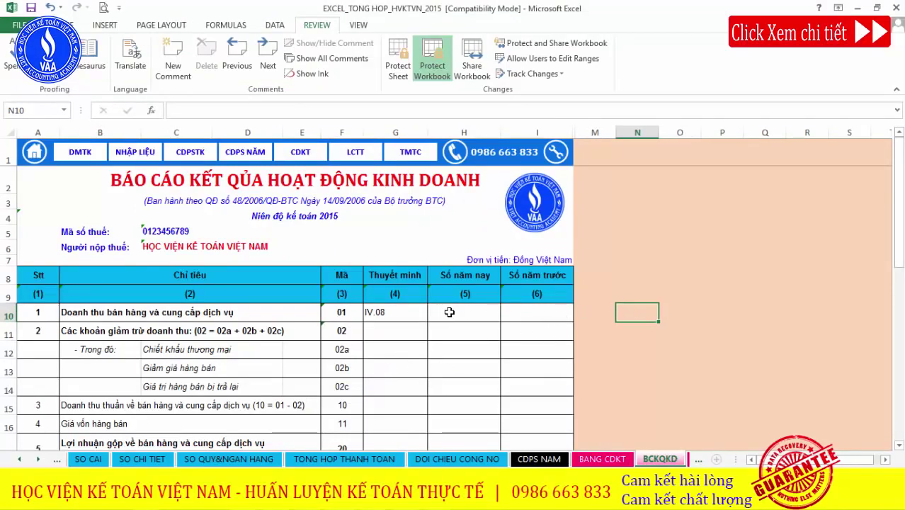
pyautogui.moveTo(449, 312); pyautogui.dragTo(446, 382)
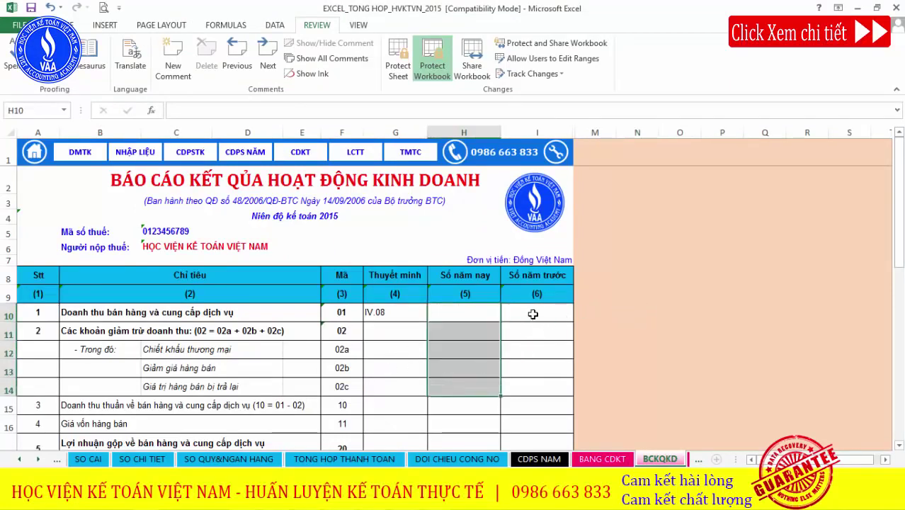
pyautogui.moveTo(533, 313); pyautogui.dragTo(539, 366)
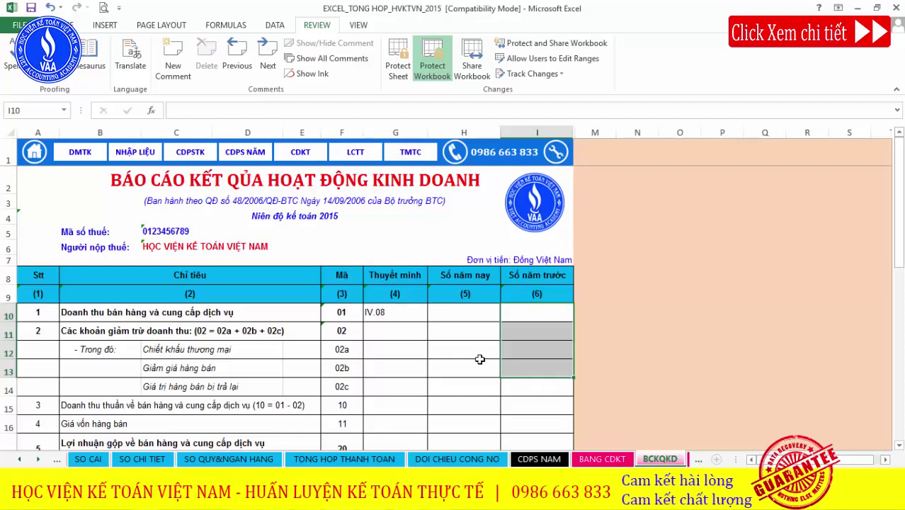
pyautogui.moveTo(469, 334); pyautogui.dragTo(479, 380)
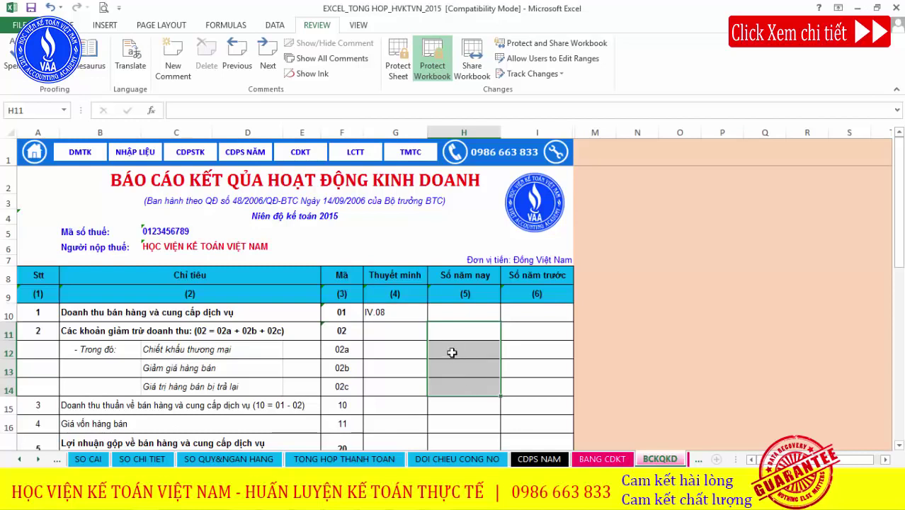
# Link this year's sales revenue (code 01) in H10 to account 511's debit turnover, cell E178 of the CDPS NAM sheet.
pyautogui.click(448, 311)
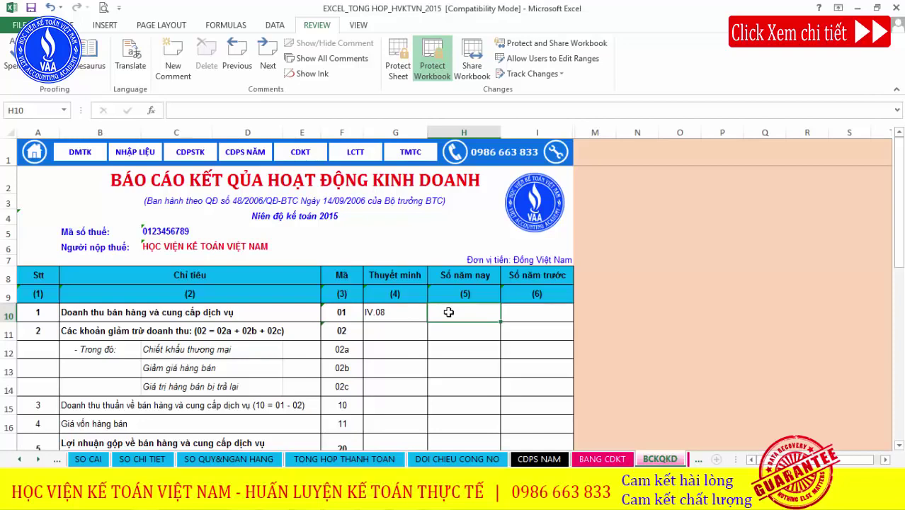
pyautogui.scroll(-3, 242, 405)
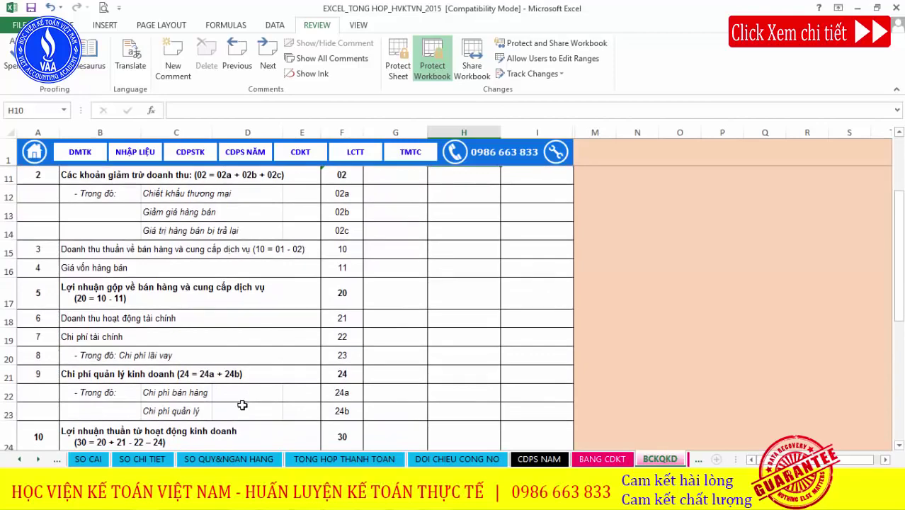
pyautogui.scroll(3, 475, 313)
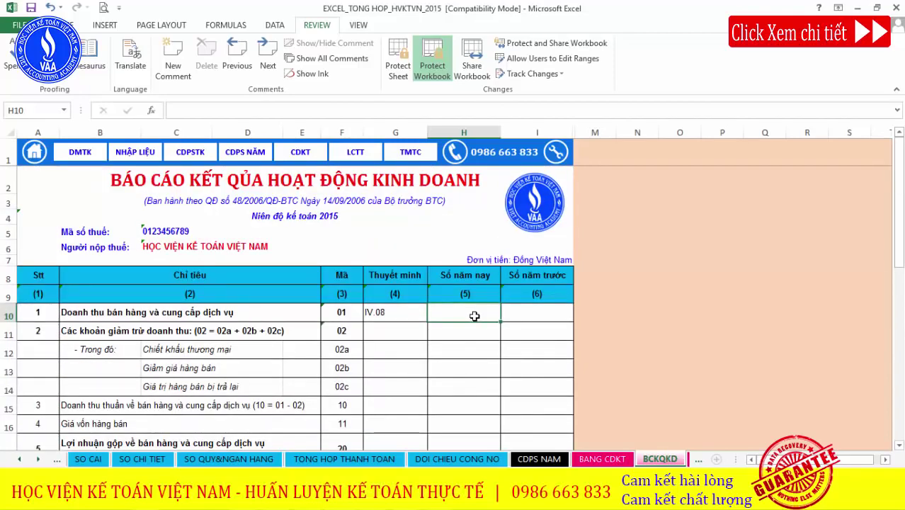
pyautogui.write('=')
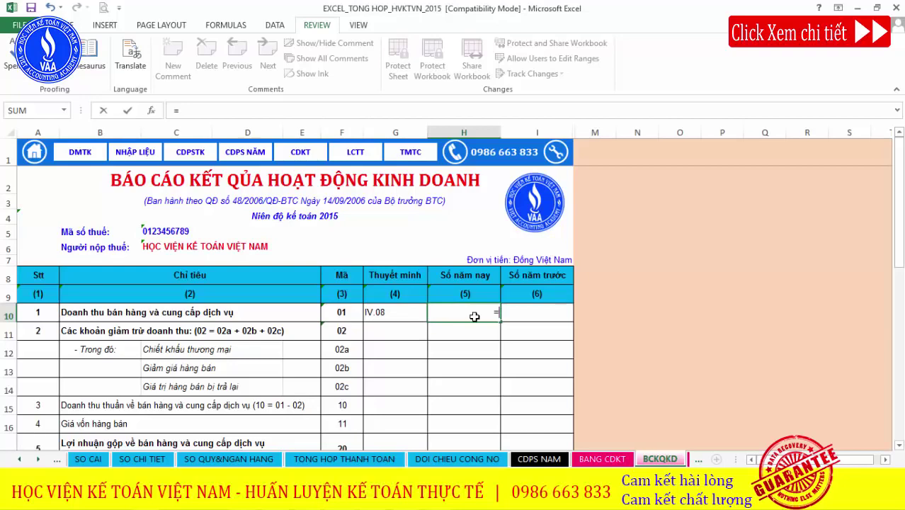
pyautogui.click(538, 459)
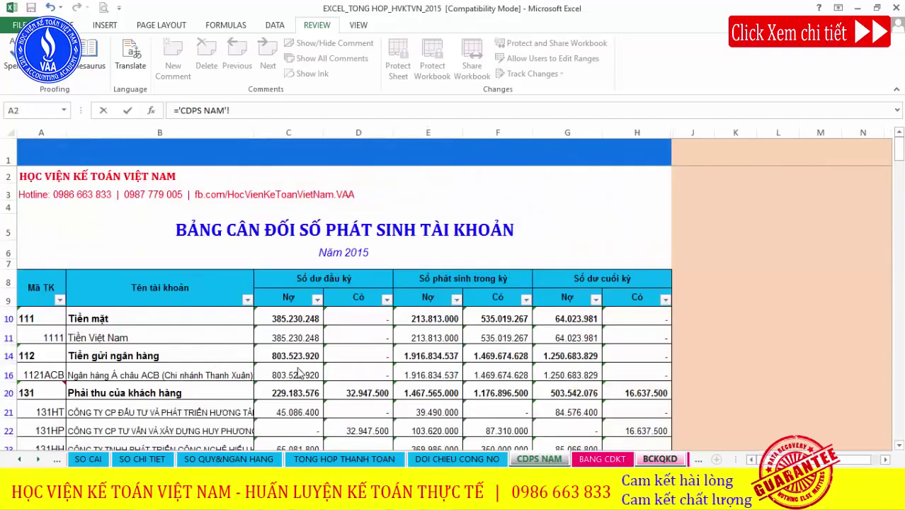
pyautogui.scroll(-1, 327, 349)
pyautogui.scroll(-4, 328, 350)
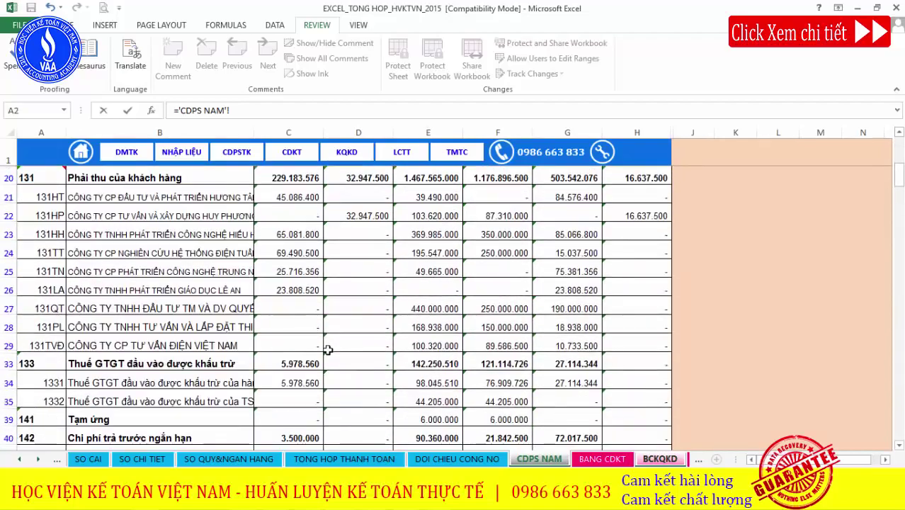
pyautogui.scroll(-4, 328, 350)
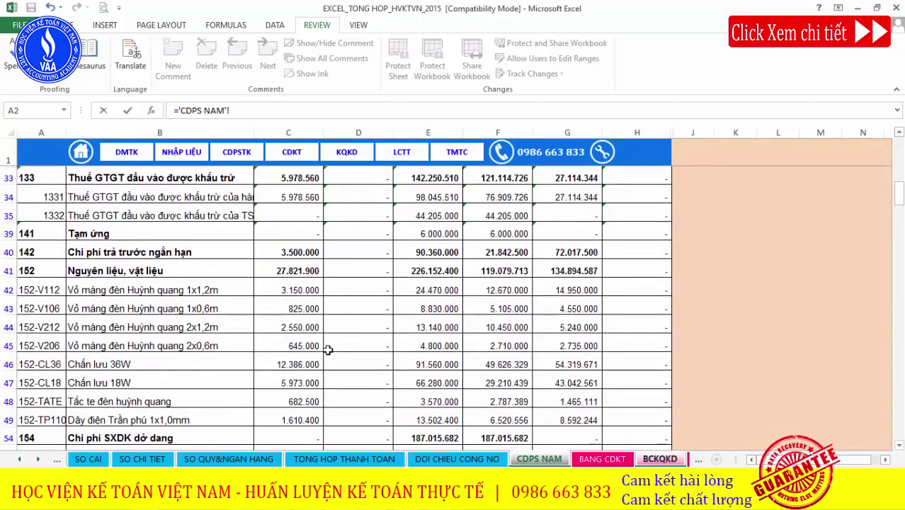
pyautogui.scroll(-8, 328, 349)
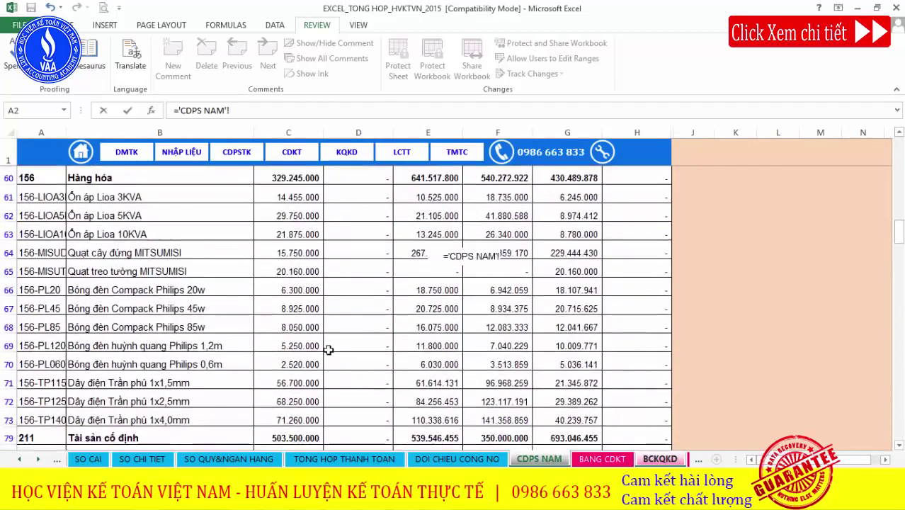
pyautogui.scroll(-4, 328, 350)
pyautogui.scroll(-5, 327, 350)
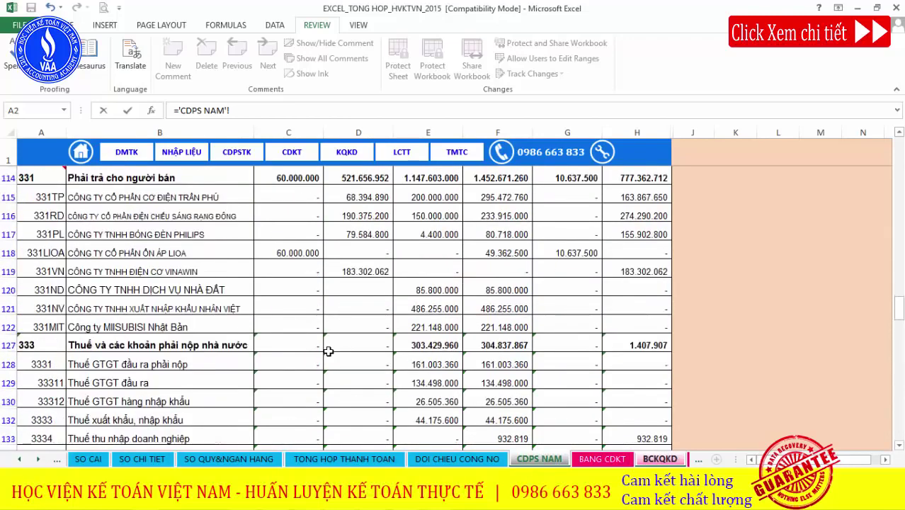
pyautogui.scroll(-5, 328, 350)
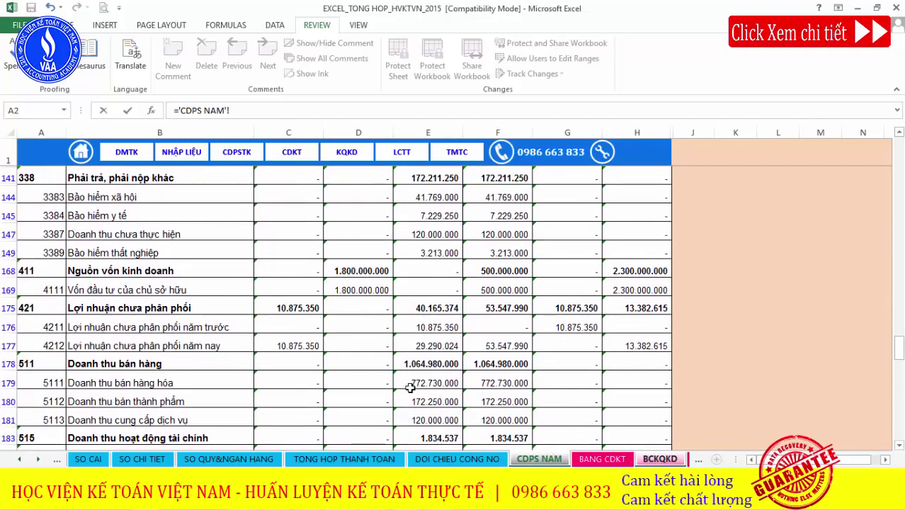
pyautogui.moveTo(412, 385); pyautogui.dragTo(429, 419)
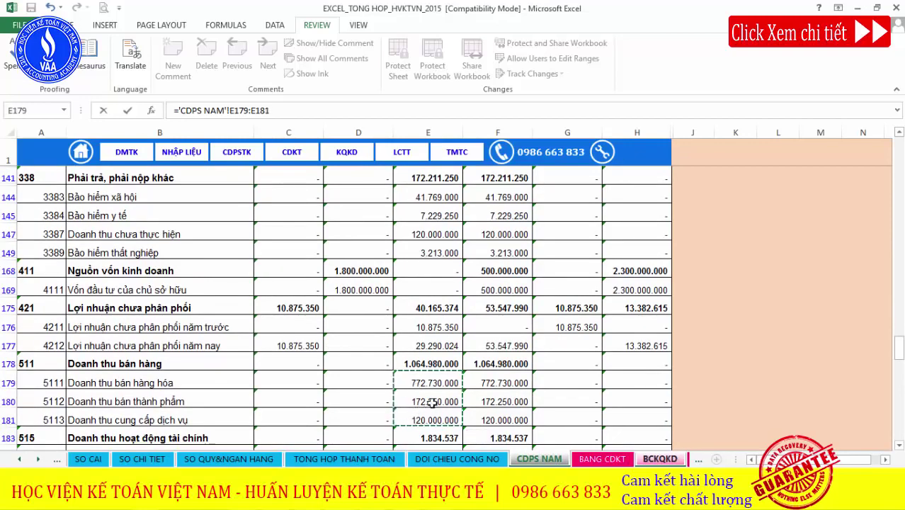
pyautogui.click(437, 361)
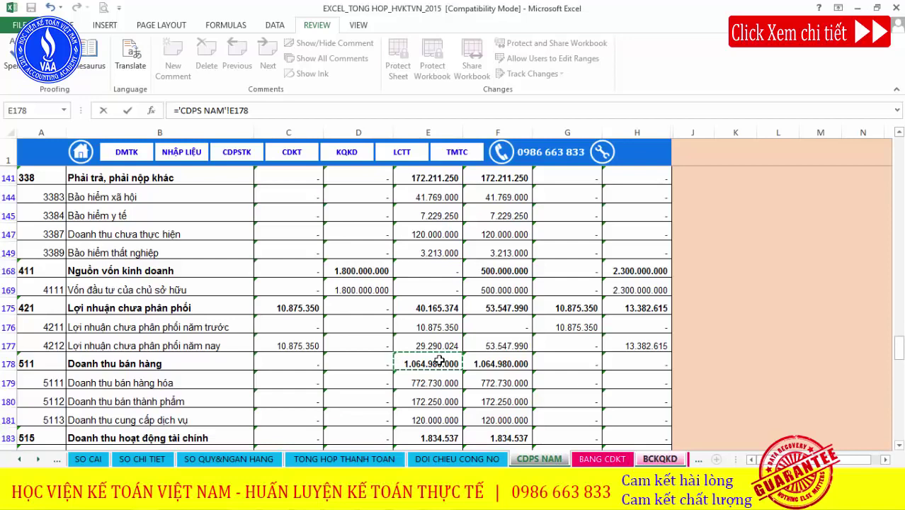
pyautogui.press('Return')
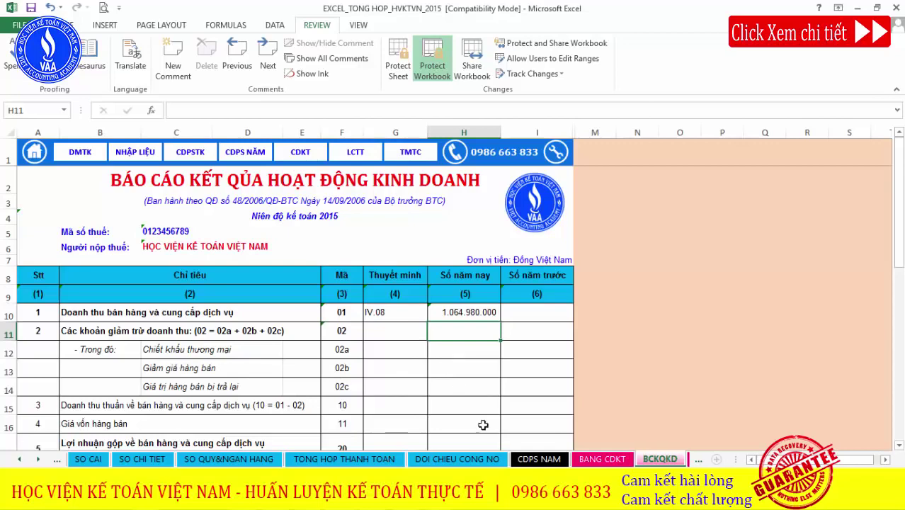
# Link this year's returned goods value (code 02c) in H14 to account 5212's debit turnover, cell E186 of the CDPS NAM sheet.
pyautogui.click(538, 459)
pyautogui.scroll(-2, 324, 418)
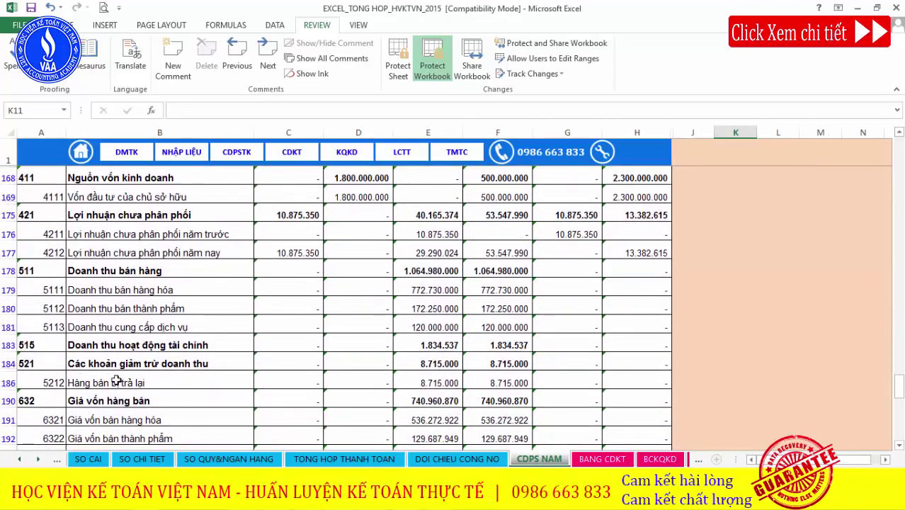
pyautogui.click(414, 376)
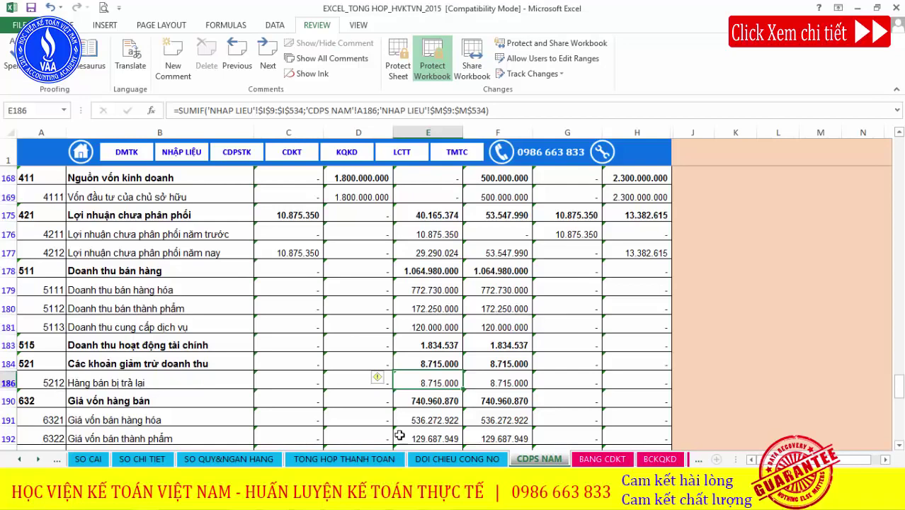
pyautogui.click(658, 458)
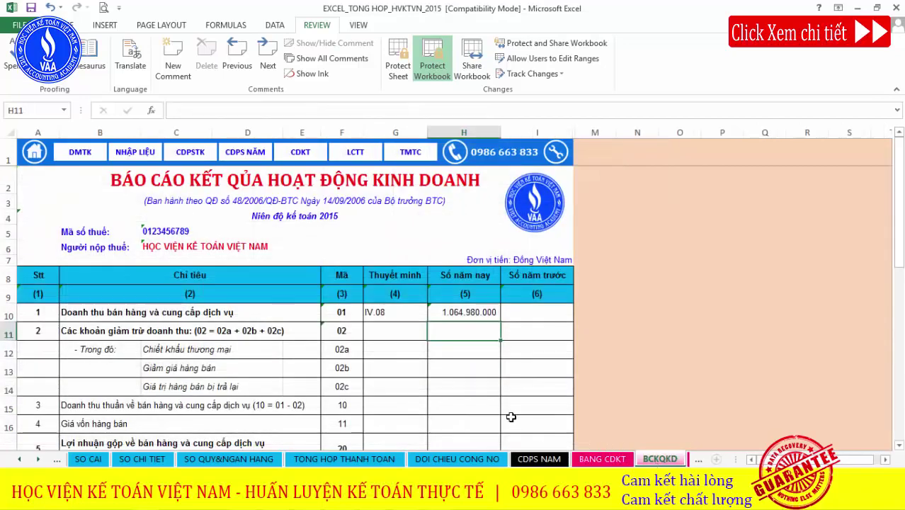
pyautogui.click(456, 388)
pyautogui.write('=')
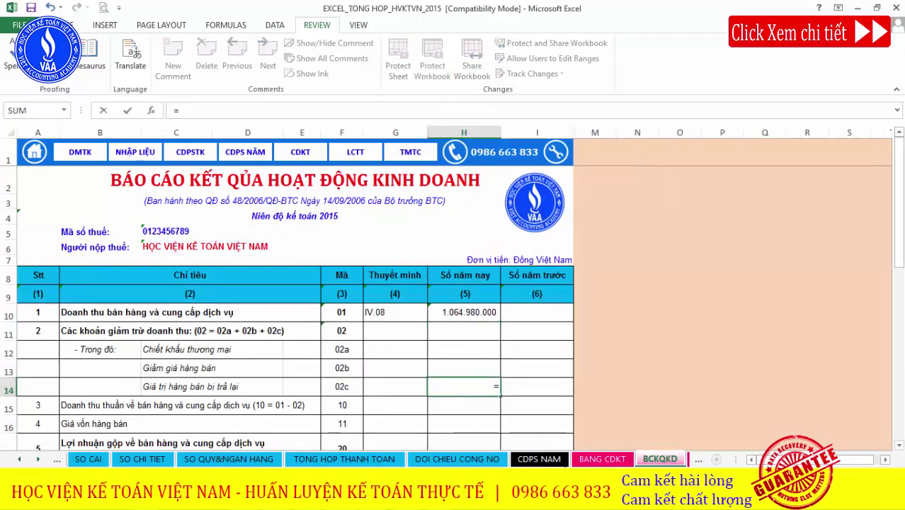
pyautogui.click(539, 459)
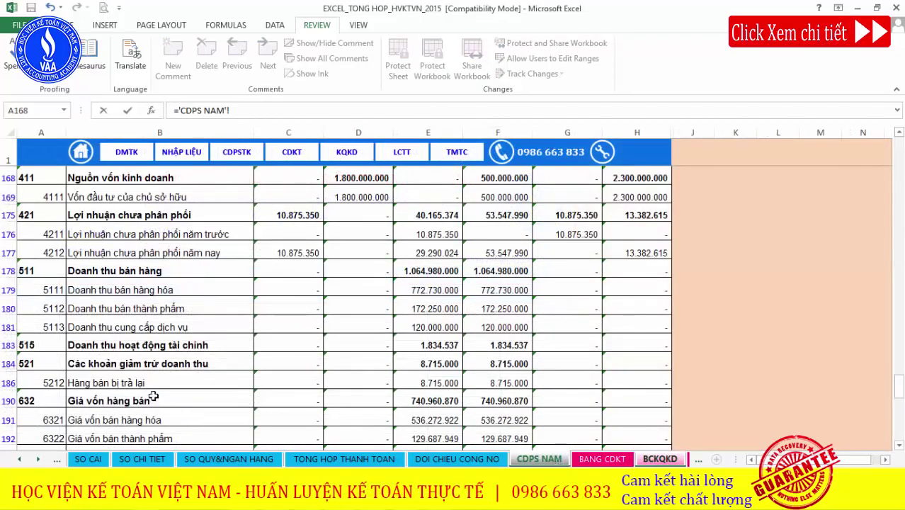
pyautogui.click(433, 384)
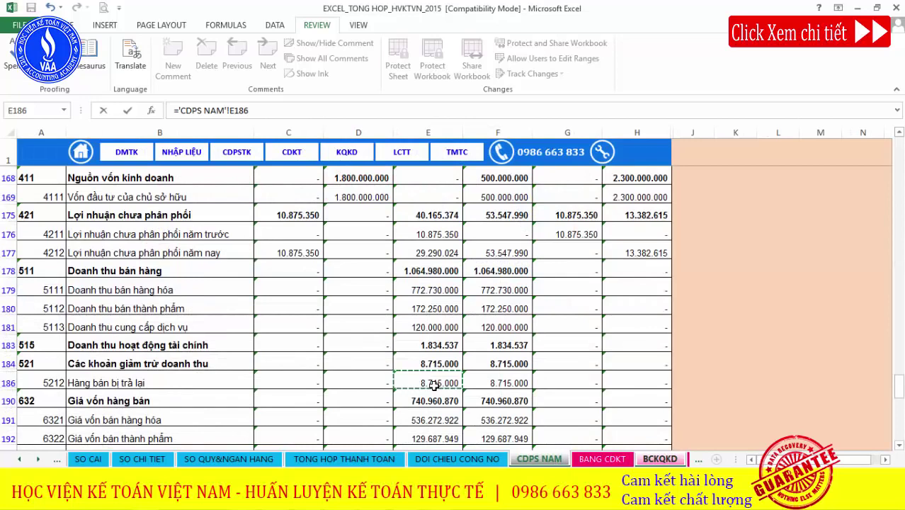
pyautogui.press('Return')
# Total this year's revenue deductions (code 02) in H11 with =SUM(H12:H14) and make the cell bold.
pyautogui.scroll(-1, 430, 388)
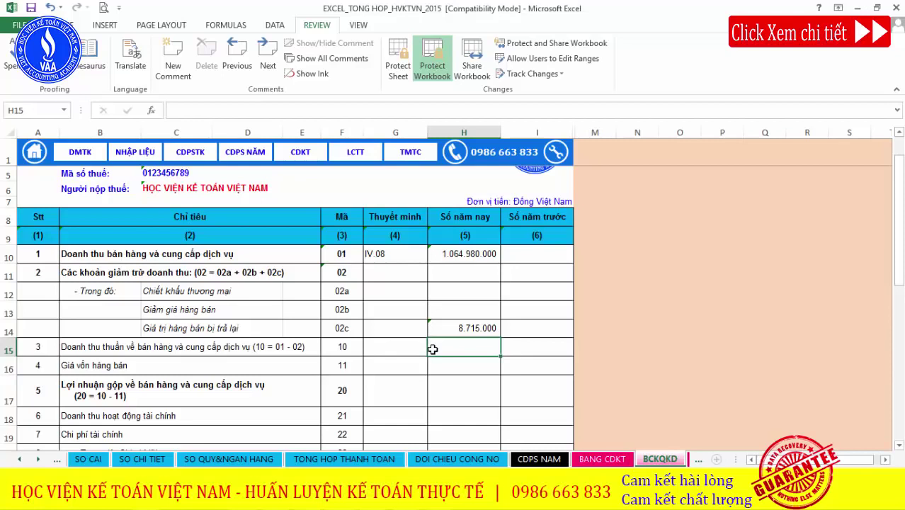
pyautogui.click(462, 274)
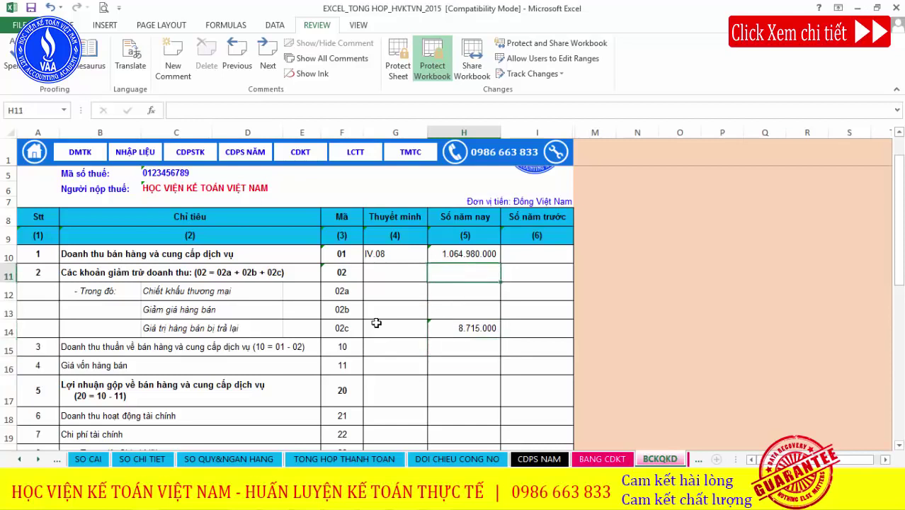
pyautogui.write('=SUM(')
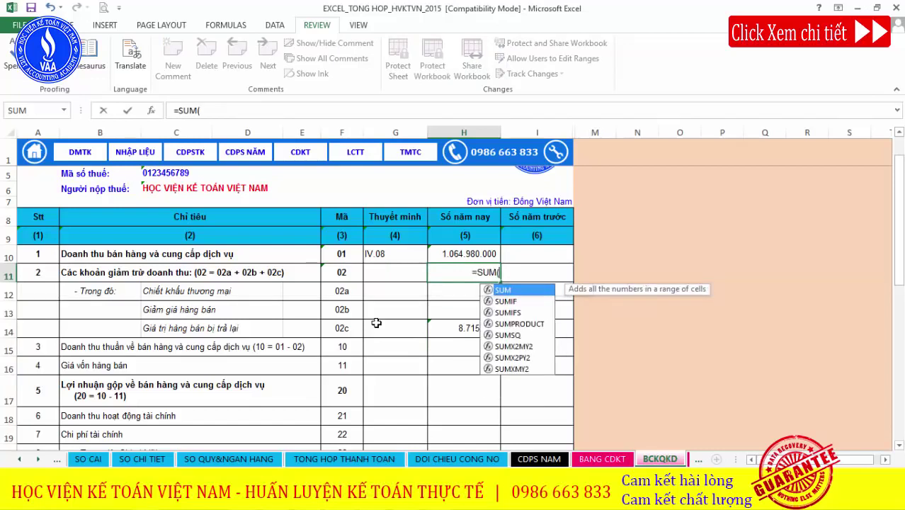
pyautogui.press('Down')
pyautogui.hotkey('shift', 'Down')
pyautogui.hotkey('shift', 'Down')
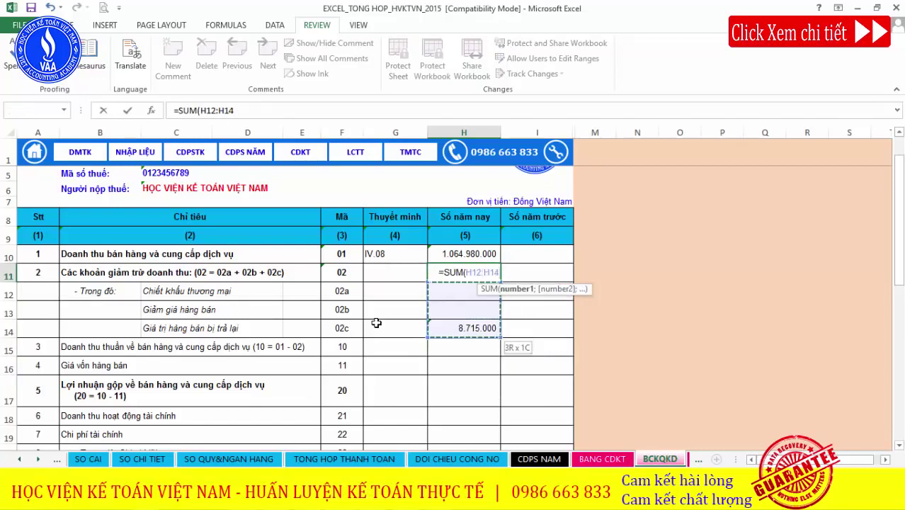
pyautogui.press('Return')
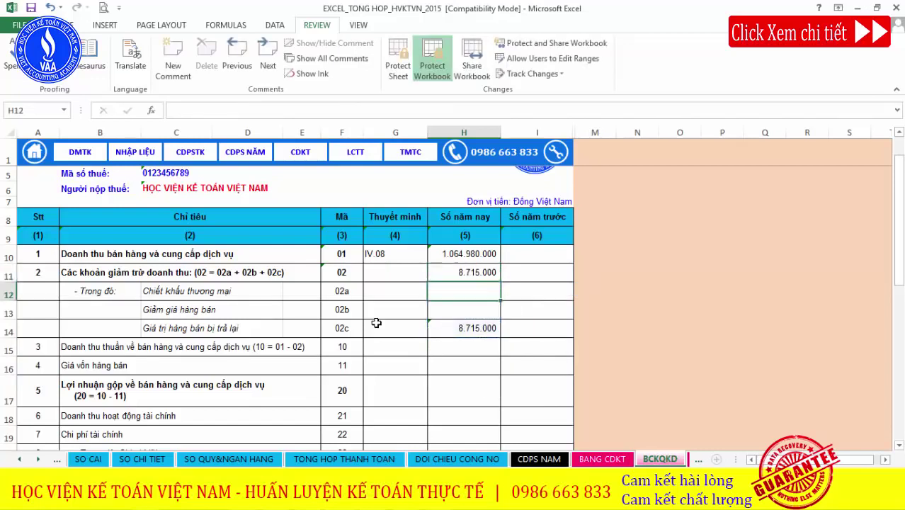
pyautogui.click(451, 276)
pyautogui.hotkey('ctrl', 'b')
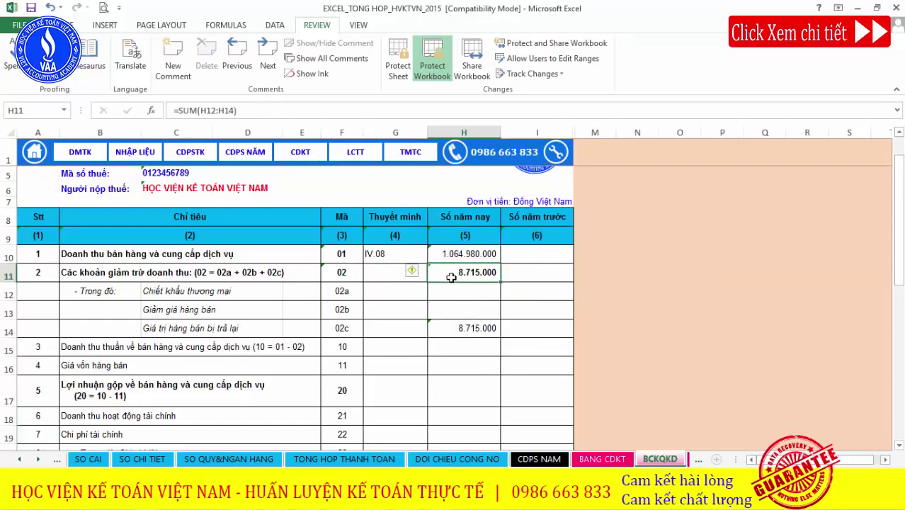
# Calculate this year's net revenue (code 10) in H15 with the formula =H10-H11.
pyautogui.click(484, 331)
pyautogui.click(475, 347)
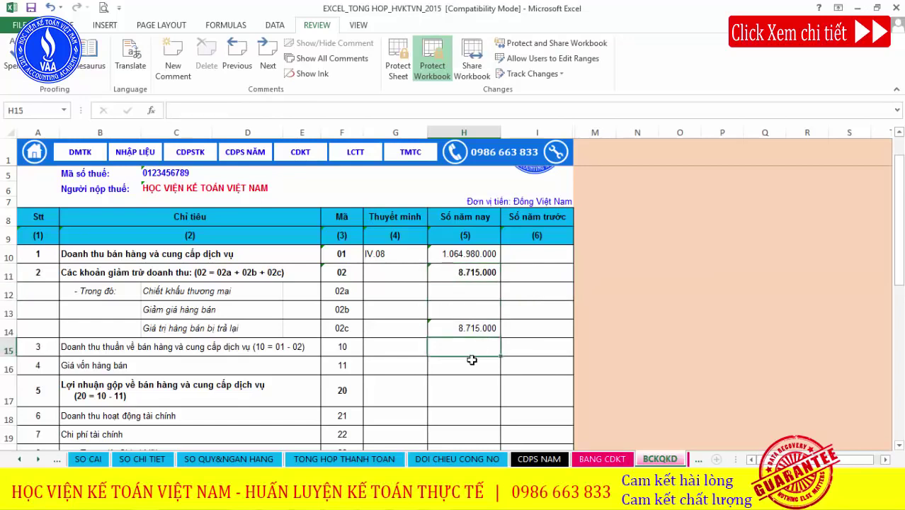
pyautogui.write('=')
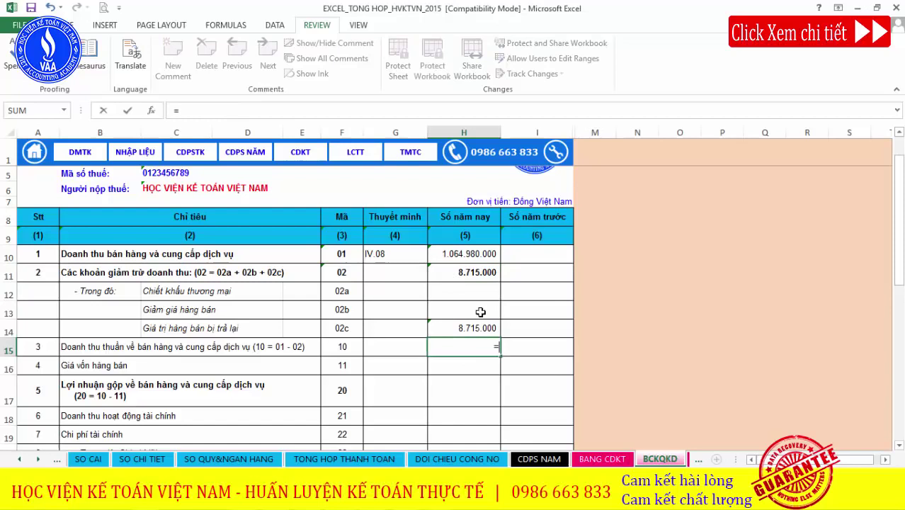
pyautogui.click(473, 256)
pyautogui.write('-')
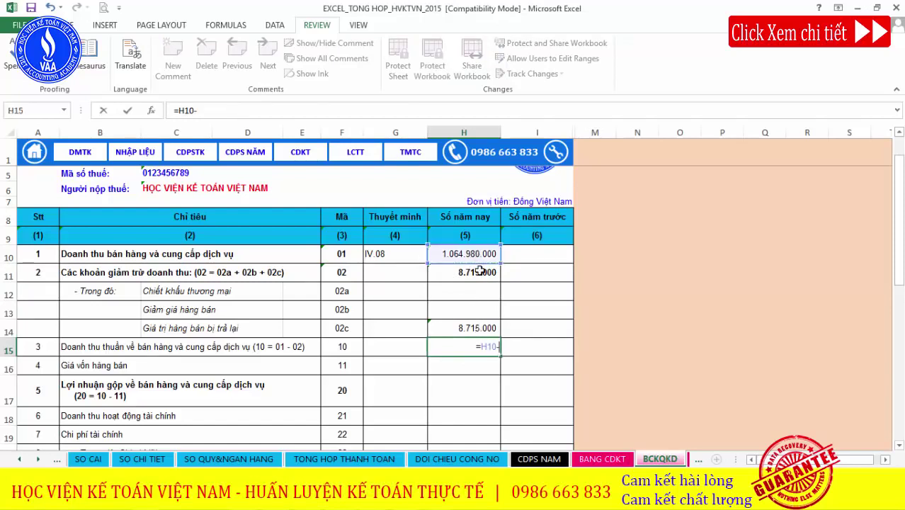
pyautogui.click(480, 271)
pyautogui.press('Return')
pyautogui.click(489, 349)
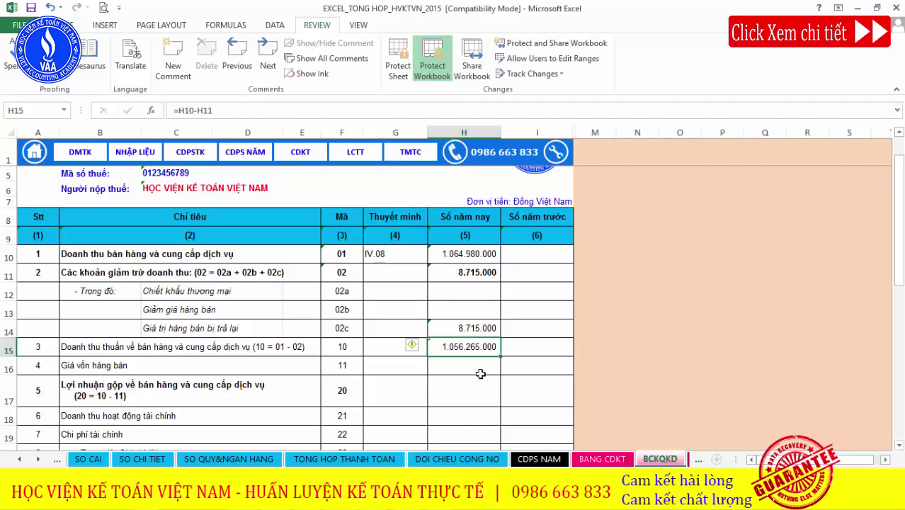
# Link this year's cost of goods sold (code 11) in H16 to account 632's debit turnover, cell E190 of the CDPS NAM sheet.
pyautogui.click(480, 369)
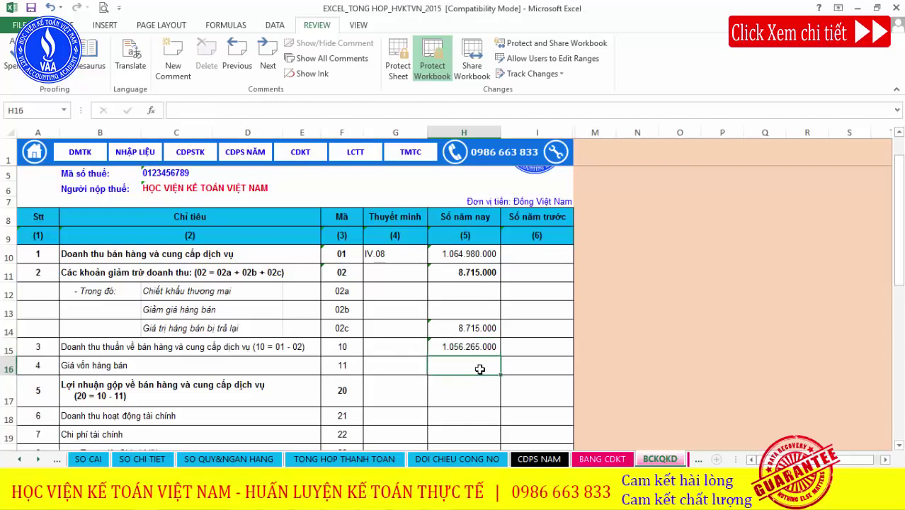
pyautogui.write('=')
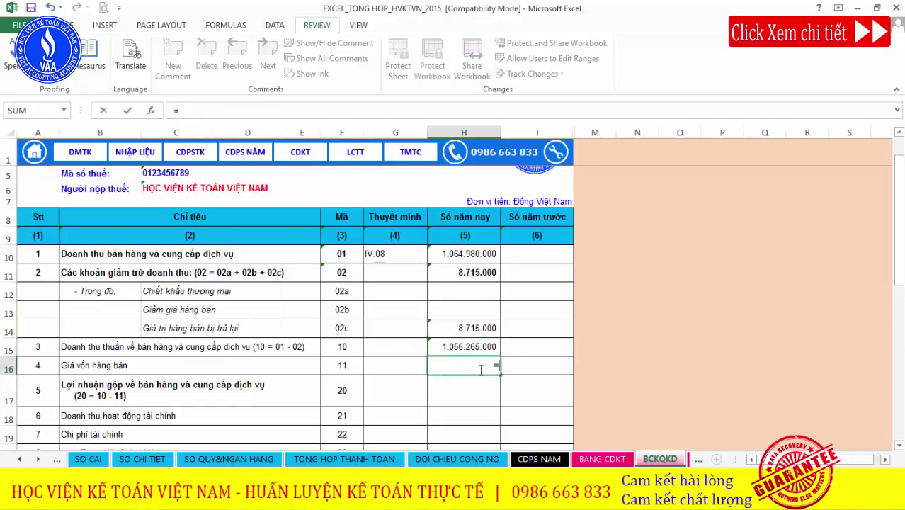
pyautogui.click(539, 458)
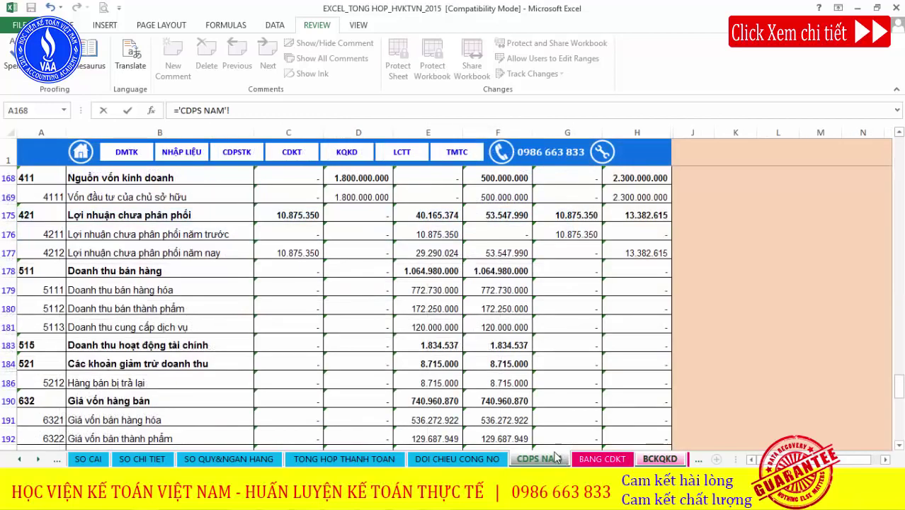
pyautogui.click(434, 402)
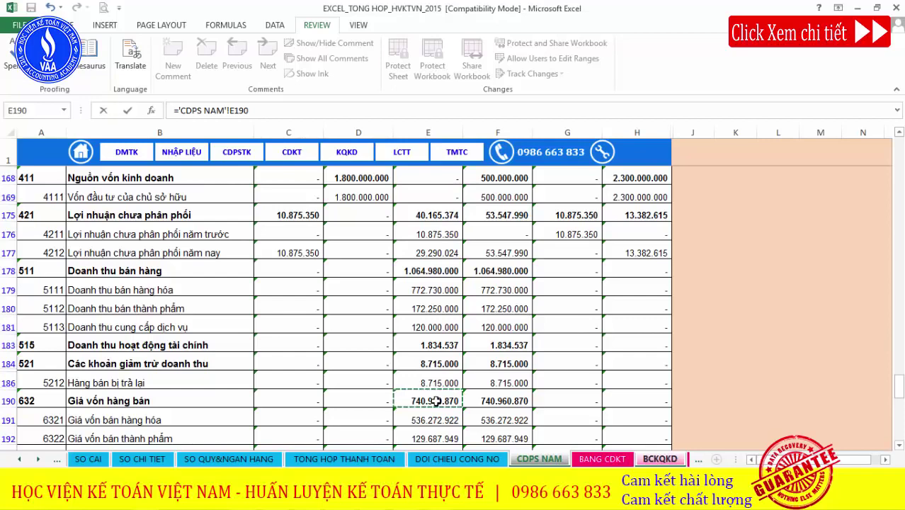
pyautogui.press('Return')
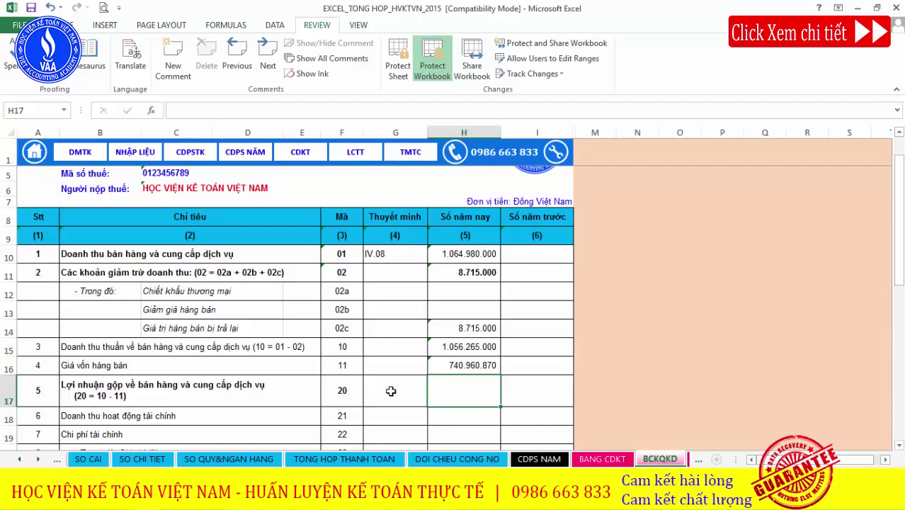
# Calculate this year's gross profit (code 20) in H17 with the formula =H15-H16.
pyautogui.write('=')
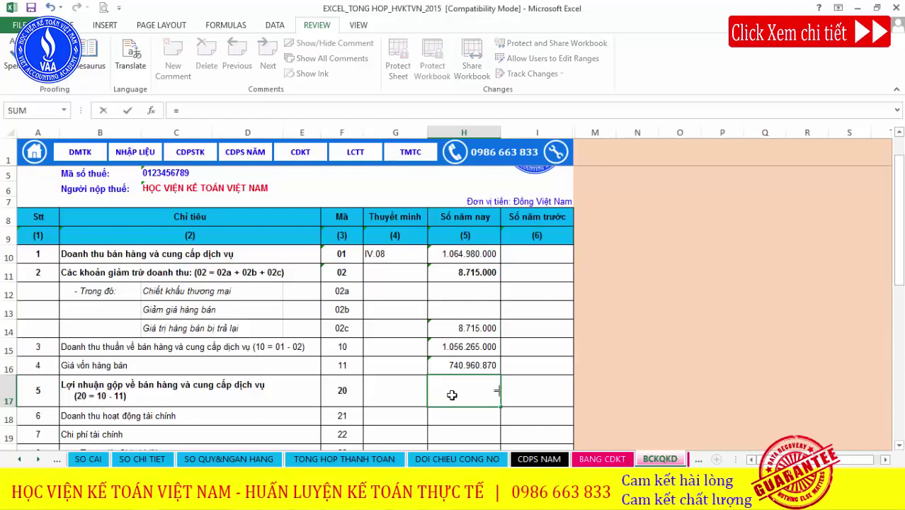
pyautogui.click(471, 352)
pyautogui.write('-')
pyautogui.click(471, 366)
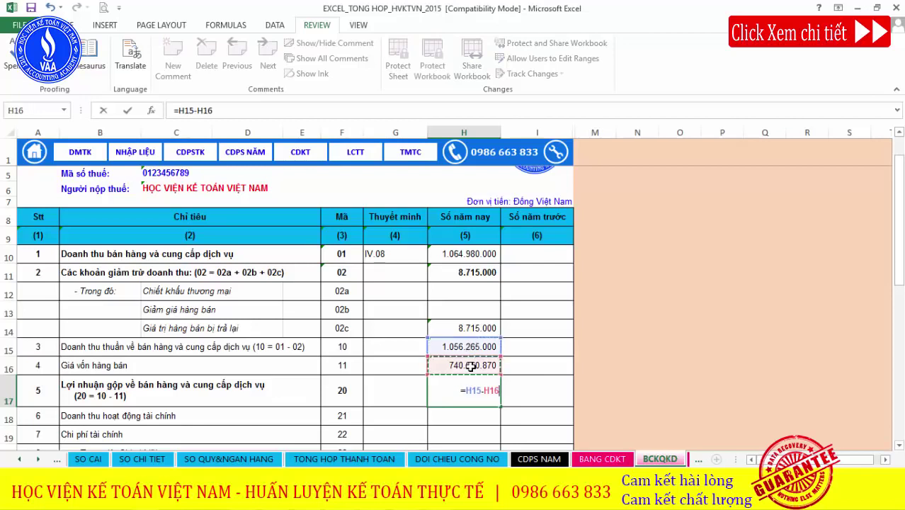
pyautogui.press('Return')
pyautogui.click(467, 403)
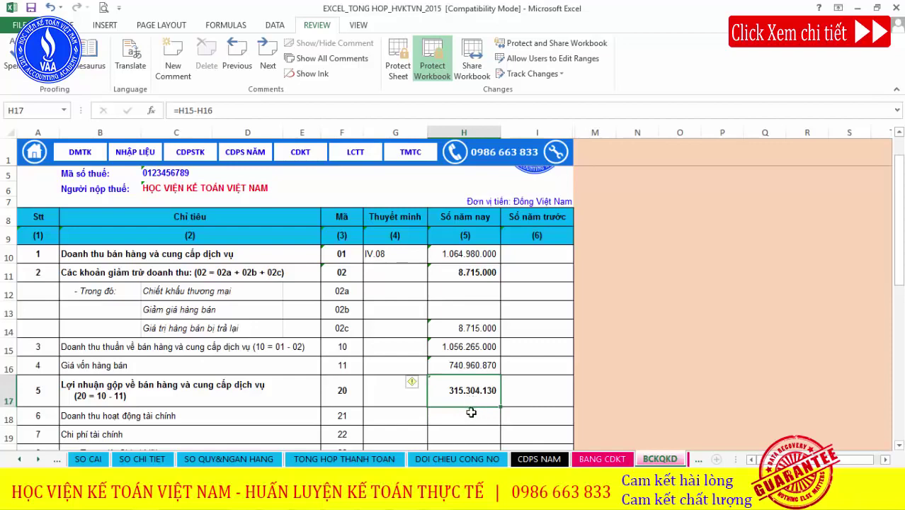
# Link this year's financial income (code 21) in H18 to account 515's debit turnover, cell E183 of the CDPS NAM sheet.
pyautogui.scroll(-1, 471, 412)
pyautogui.click(461, 379)
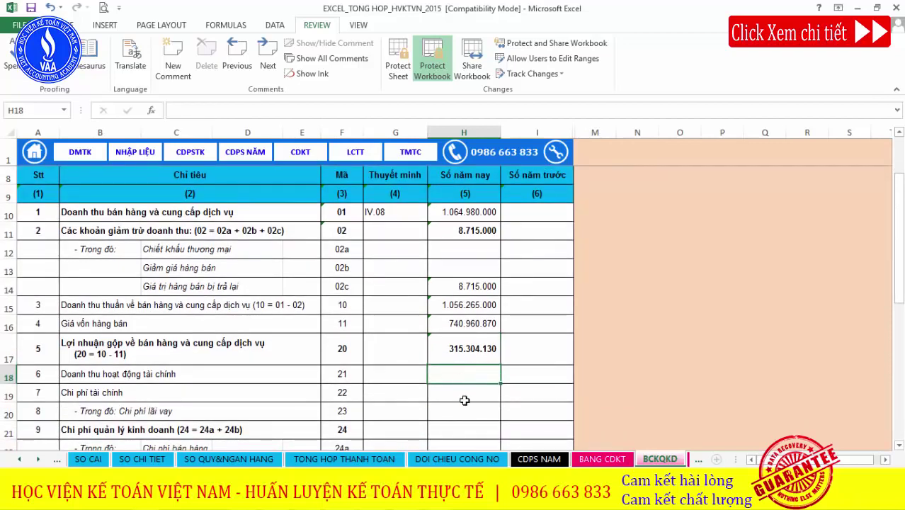
pyautogui.write('=')
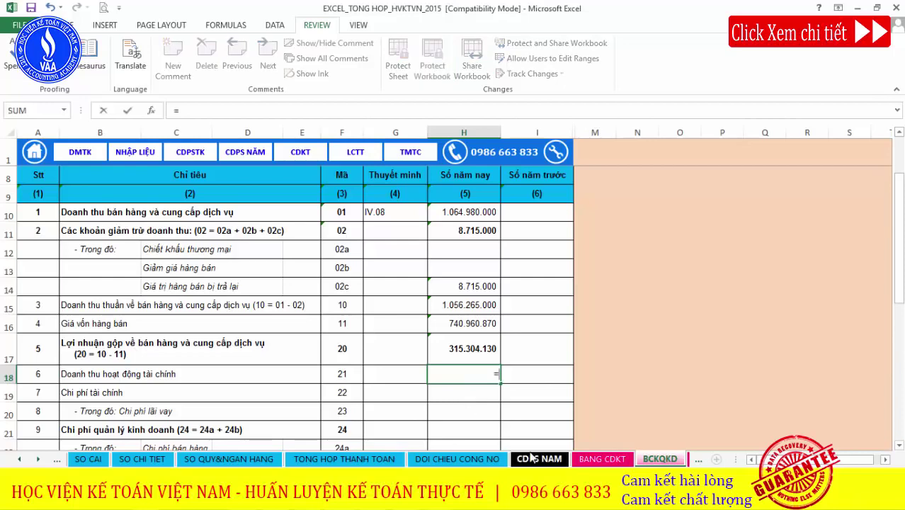
pyautogui.click(536, 458)
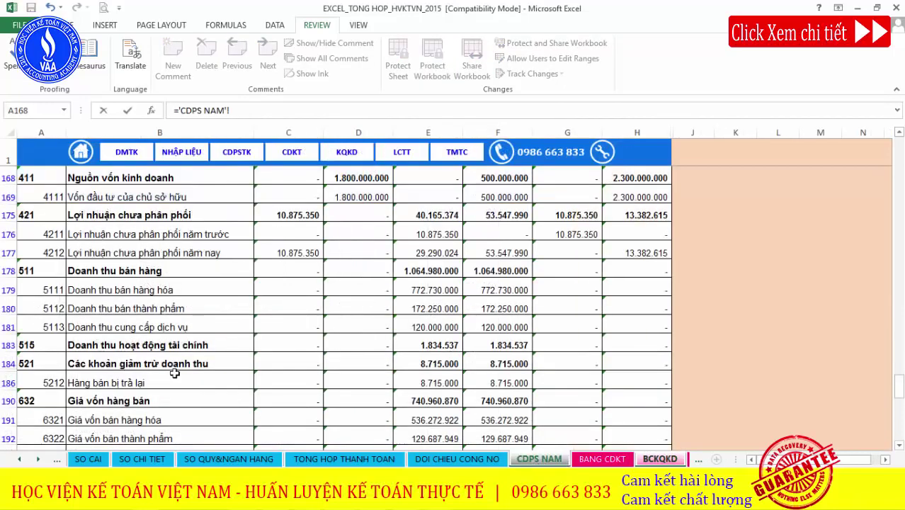
pyautogui.click(428, 345)
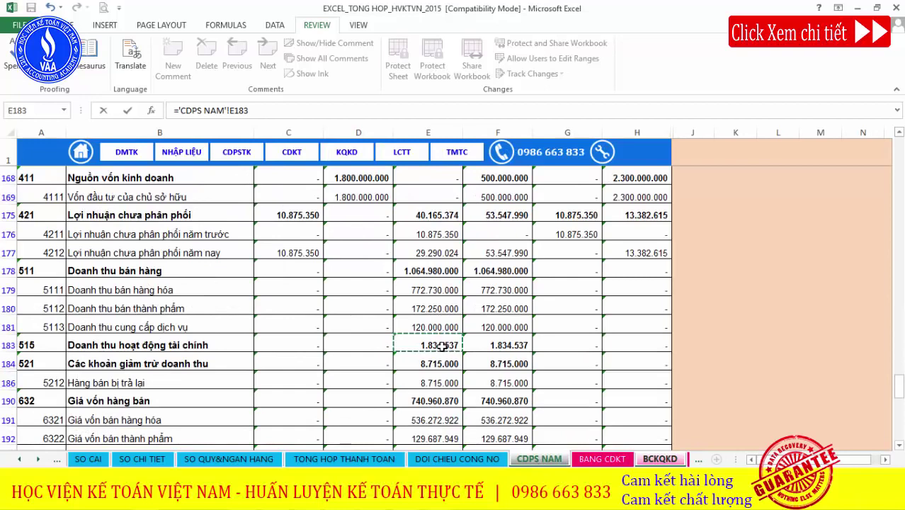
pyautogui.press('Return')
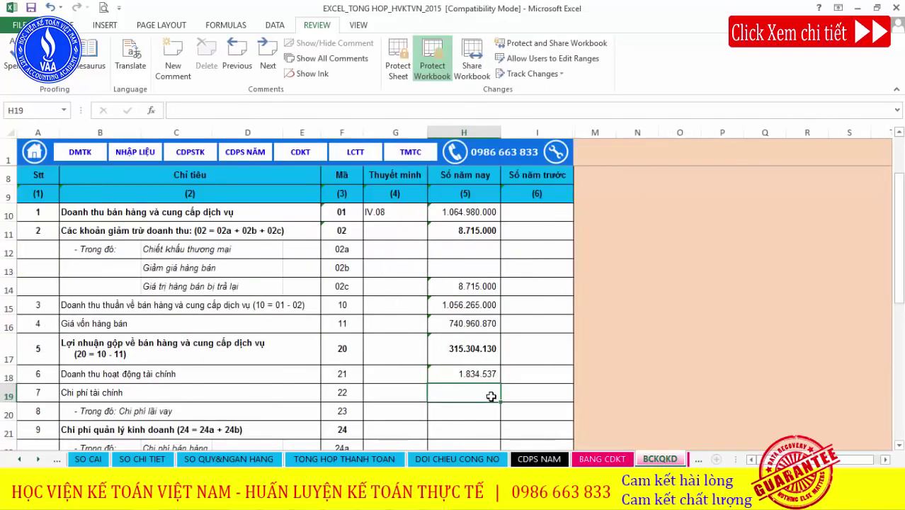
# Link this year's financial expenses (code 22) in H19 to account 635's debit turnover, cell E194 of the CDPS NAM sheet.
pyautogui.write('=')
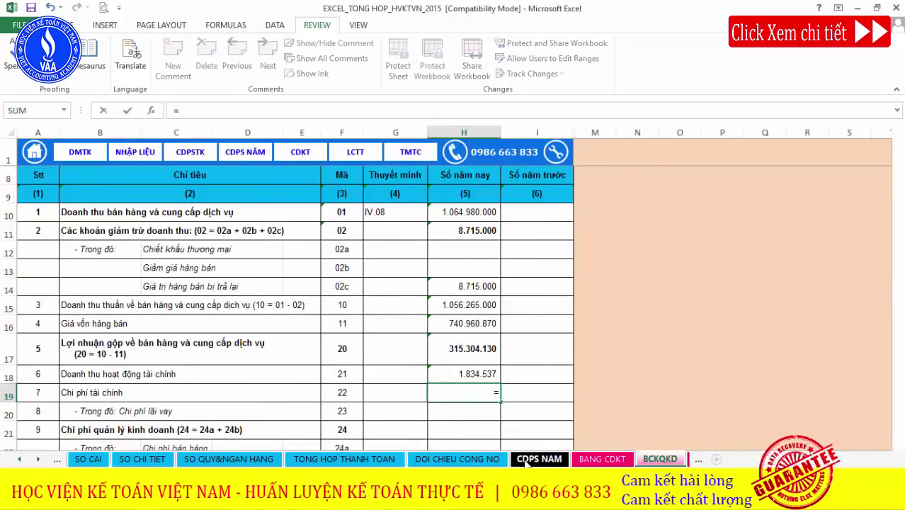
pyautogui.click(537, 459)
pyautogui.scroll(-3, 249, 433)
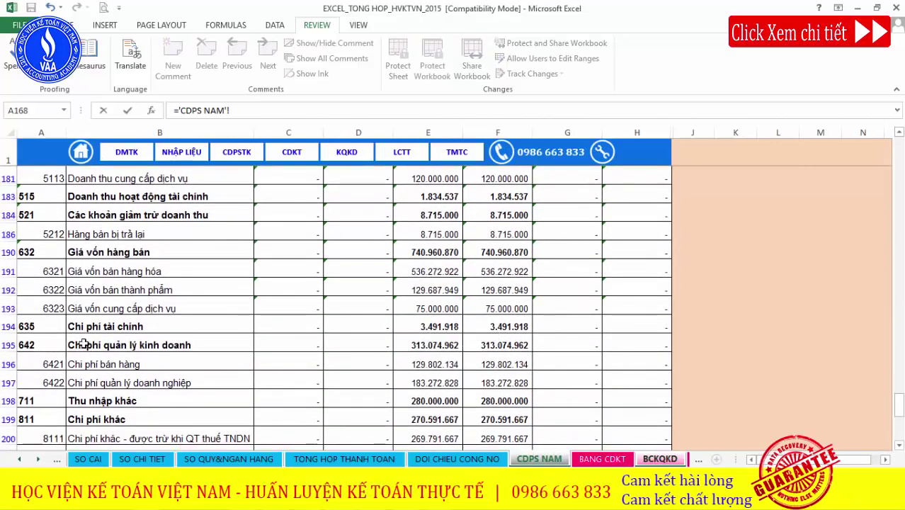
pyautogui.click(454, 326)
pyautogui.press('Return')
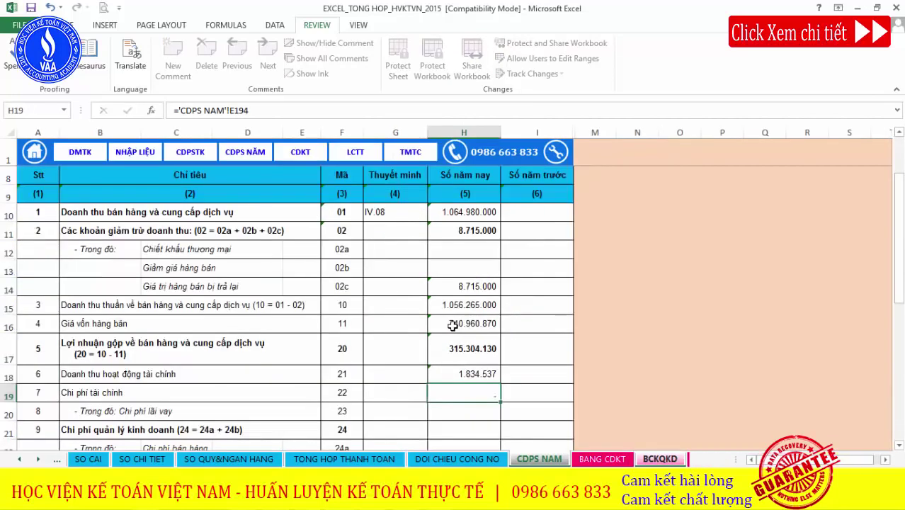
pyautogui.click(462, 387)
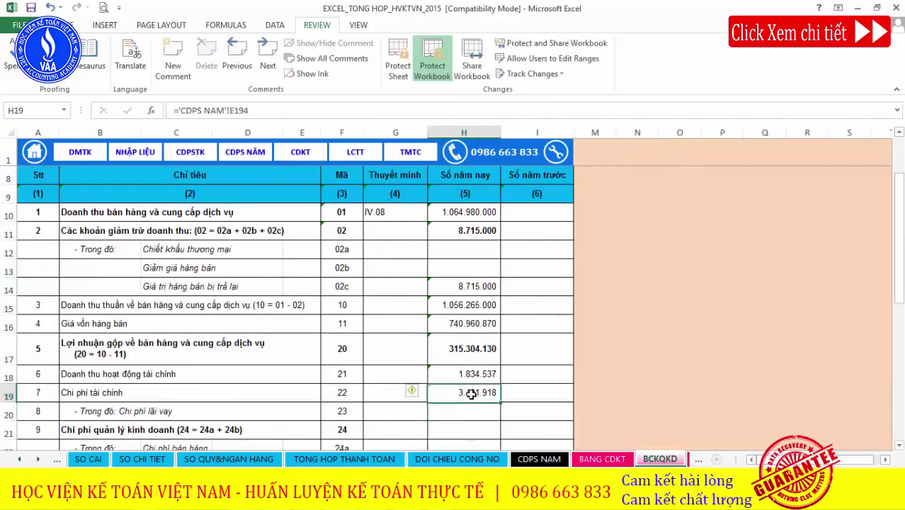
# Set this year's interest expense (code 23) in H20 equal to the financial expenses with the formula =H19.
pyautogui.scroll(-1, 470, 395)
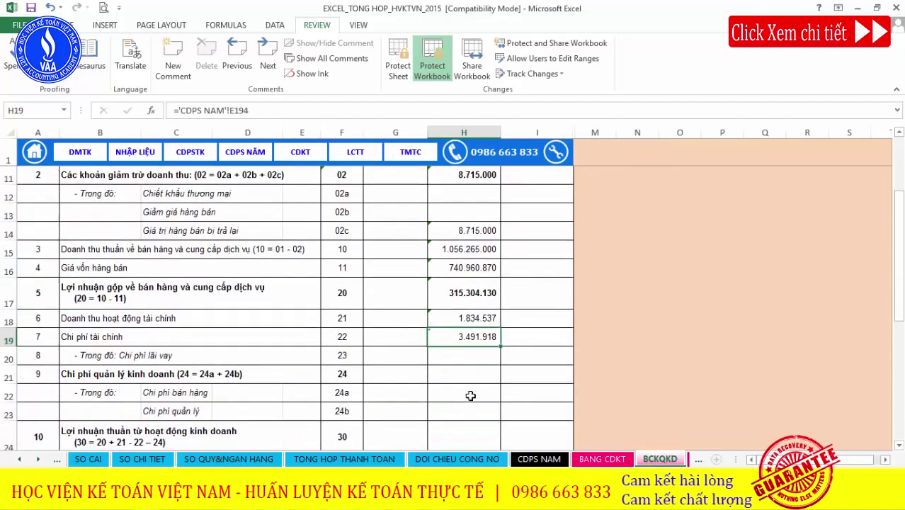
pyautogui.click(458, 356)
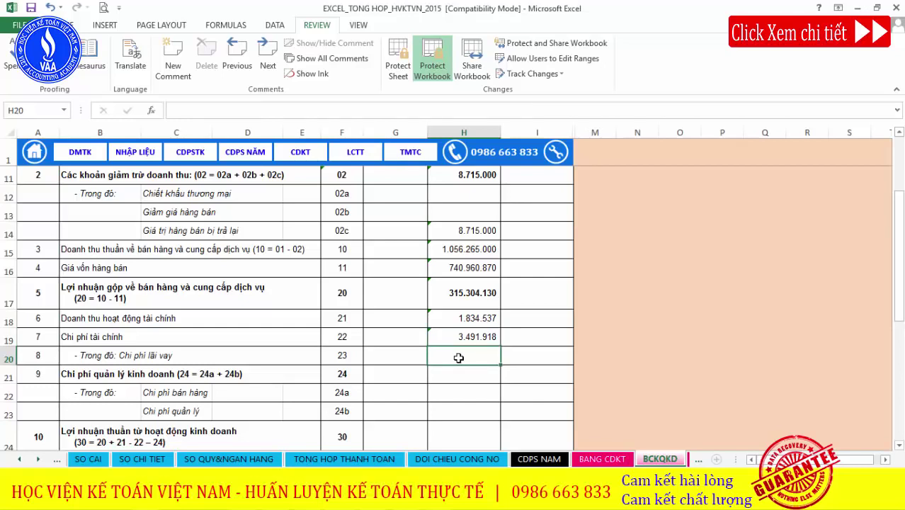
pyautogui.write('=')
pyautogui.click(463, 338)
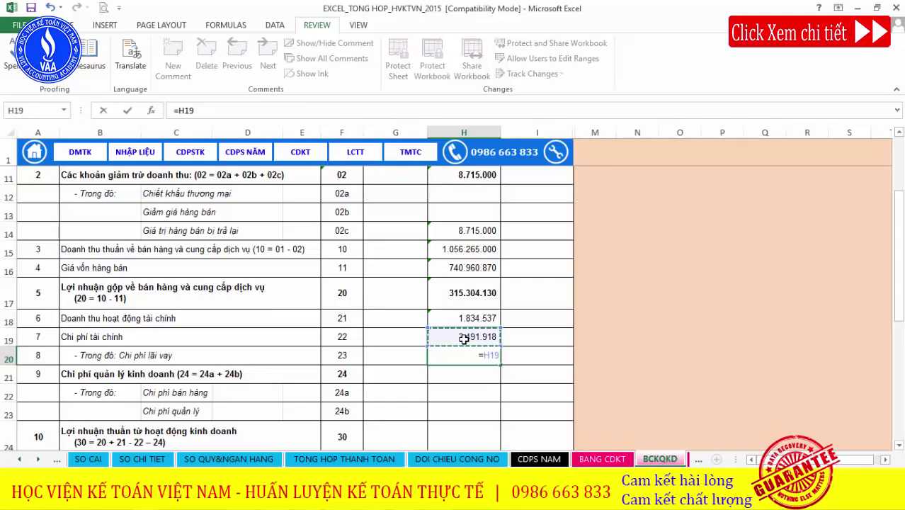
pyautogui.press('Return')
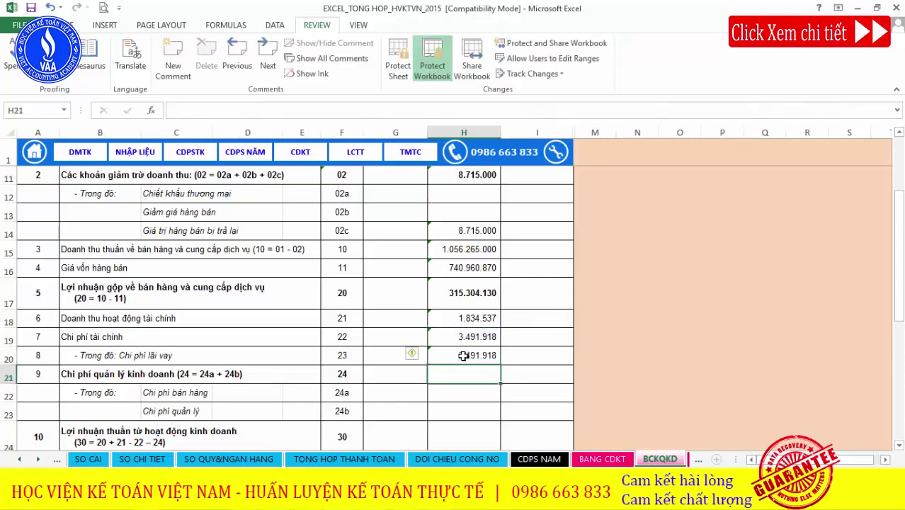
pyautogui.click(469, 354)
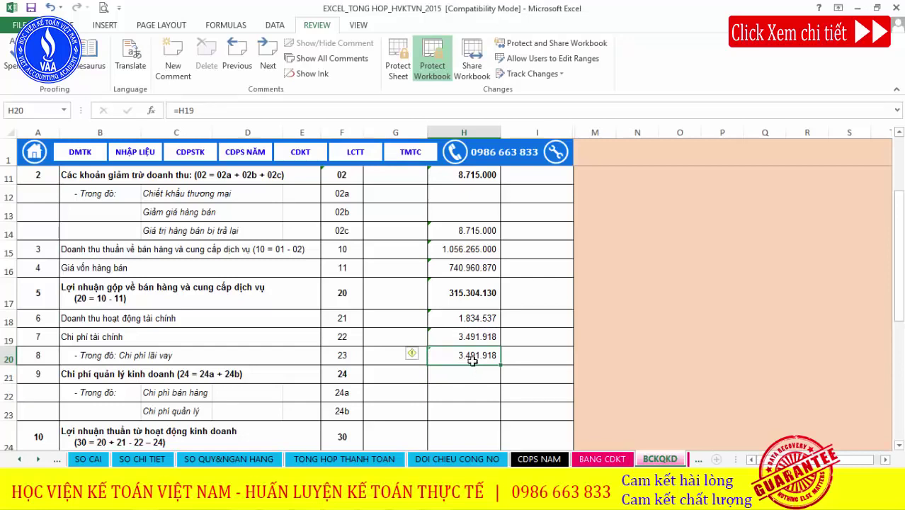
# Link this year's selling expenses (code 24a) in H22 to account 6421's debit turnover, cell E196 of the CDPS NAM sheet.
pyautogui.scroll(-1, 472, 374)
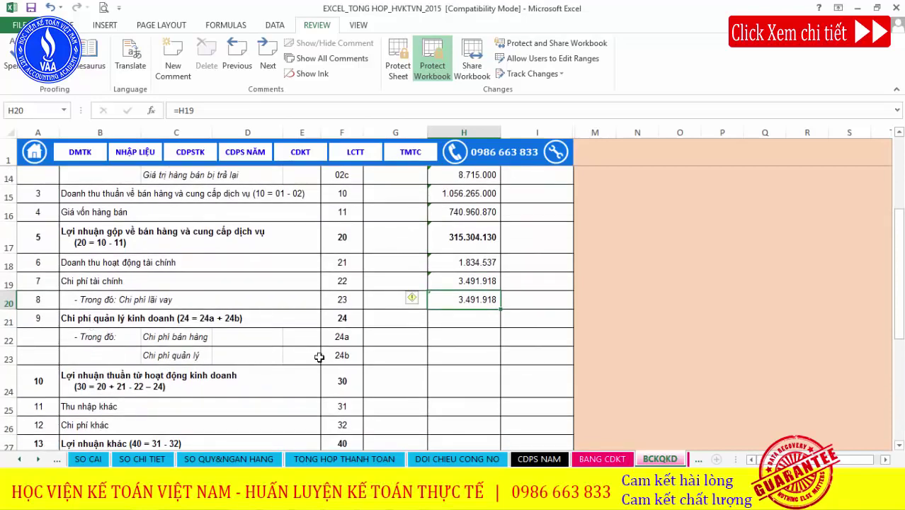
pyautogui.click(461, 335)
pyautogui.write('=')
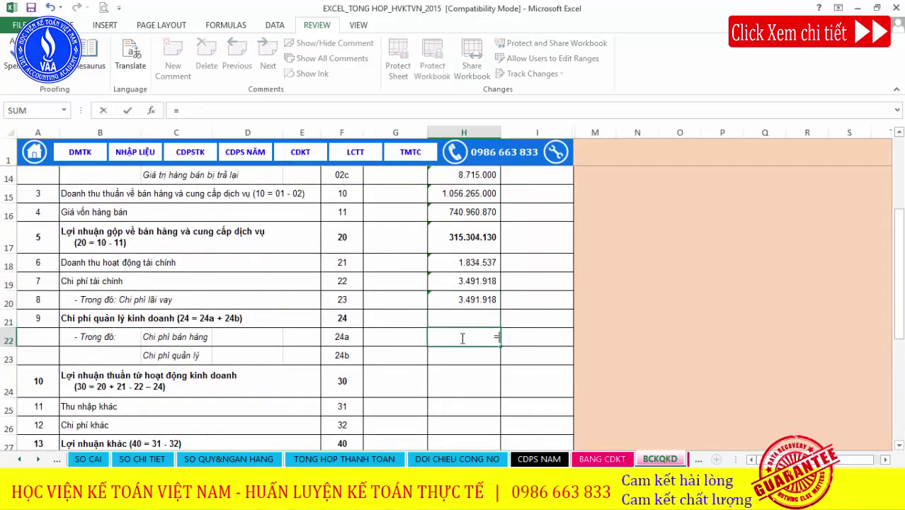
pyautogui.click(539, 459)
pyautogui.scroll(-1, 175, 356)
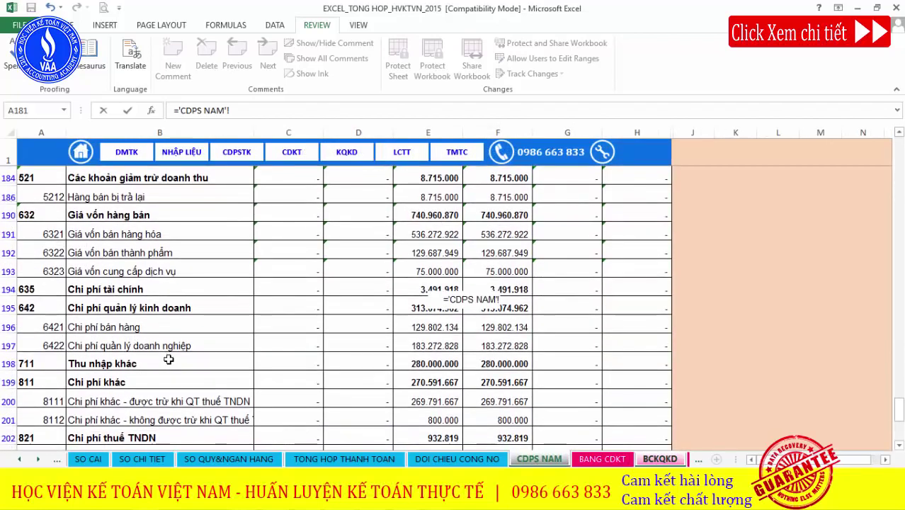
pyautogui.click(430, 327)
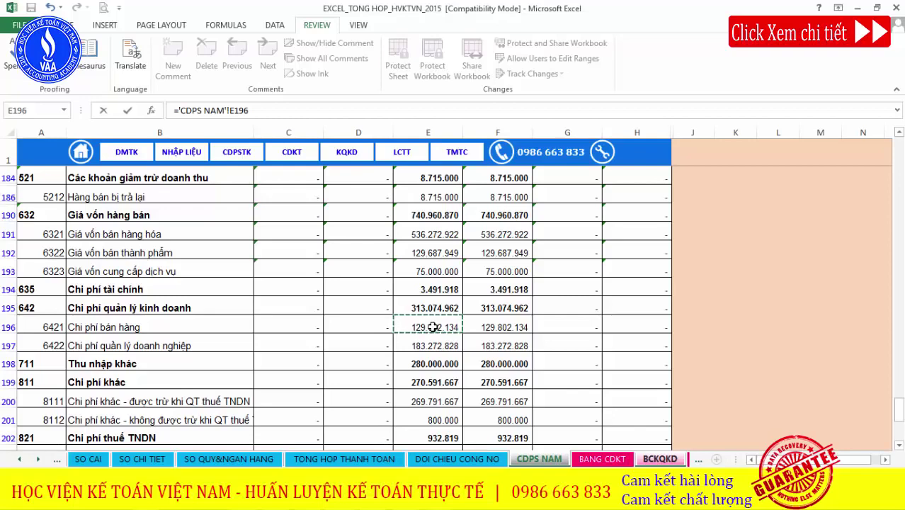
pyautogui.press('Return')
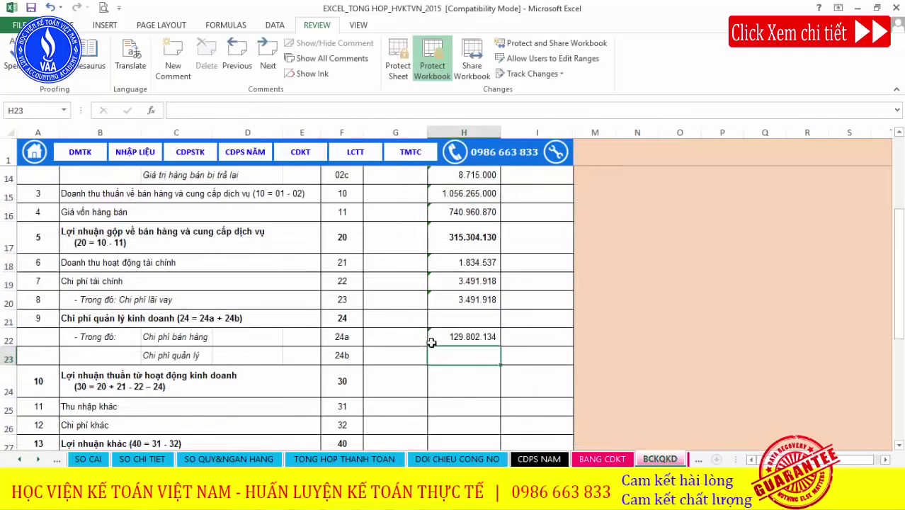
# Link this year's administrative expenses (code 24b) in H23 to account 6422's debit turnover, cell E197 of the CDPS NAM sheet.
pyautogui.write('=')
pyautogui.click(538, 458)
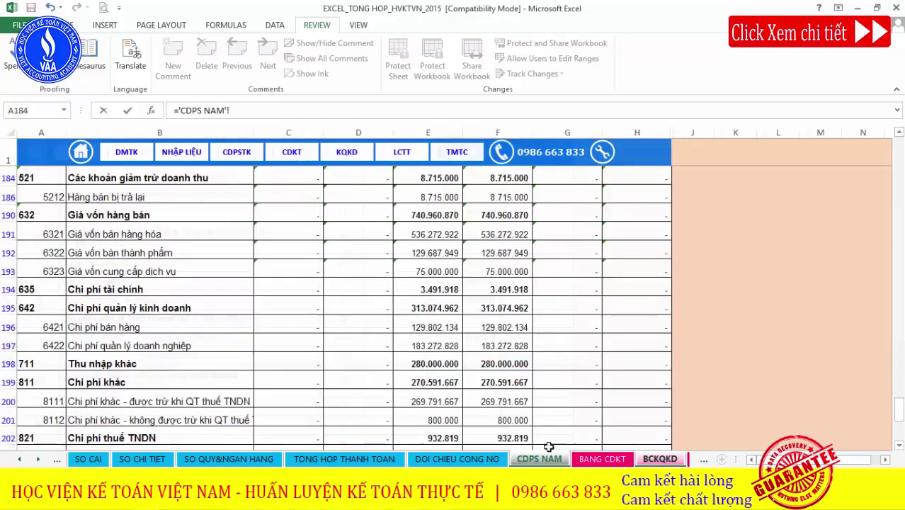
pyautogui.click(504, 347)
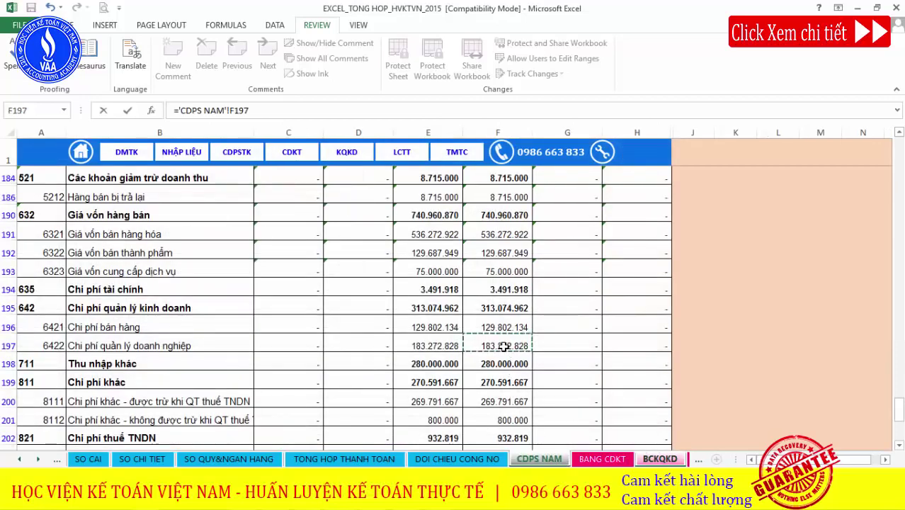
pyautogui.click(444, 349)
pyautogui.press('Return')
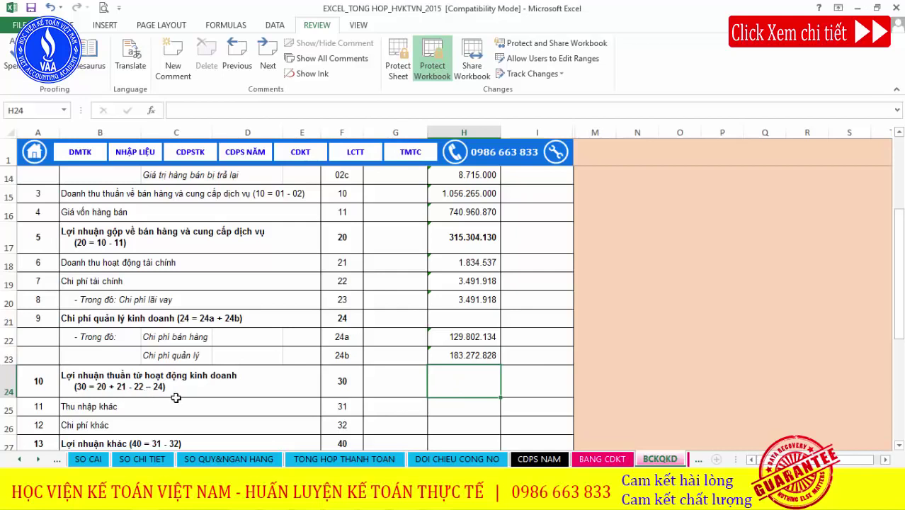
# Total this year's business management expenses (code 24) in H21 with the formula =H22+H23.
pyautogui.write('=')
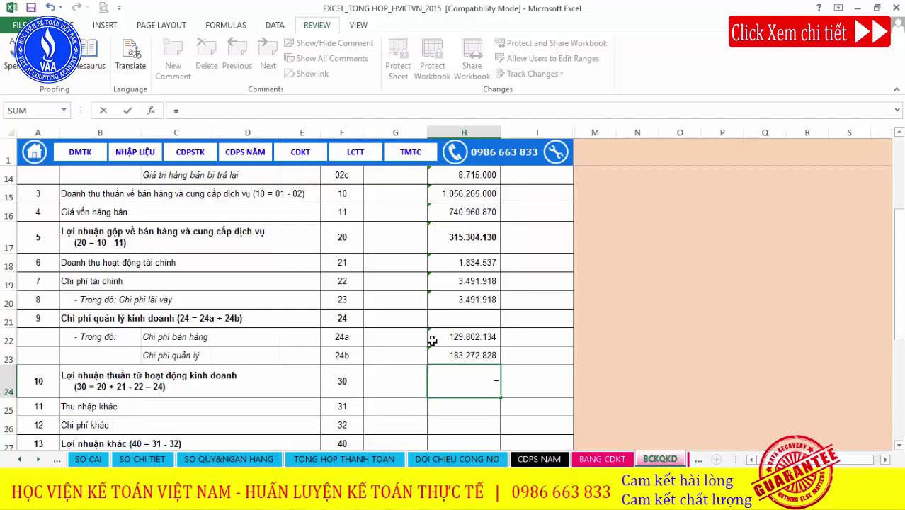
pyautogui.press('Escape')
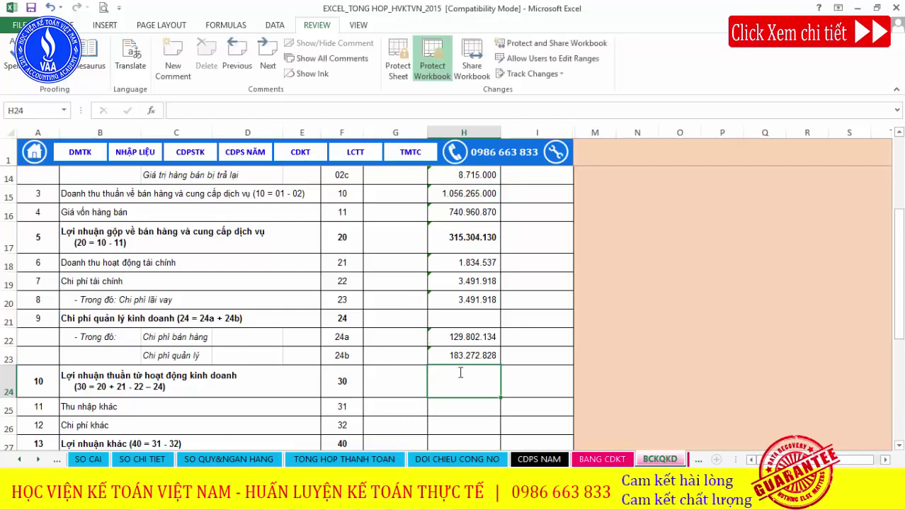
pyautogui.click(467, 319)
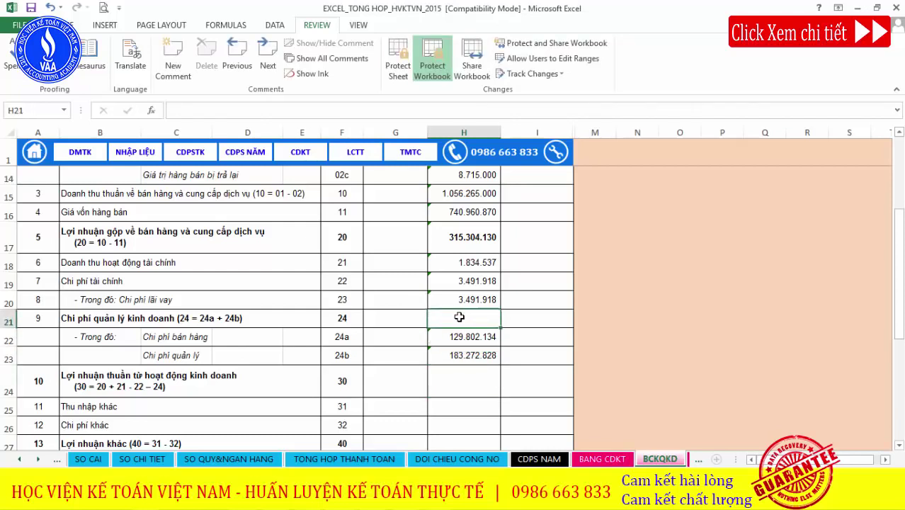
pyautogui.write('=')
pyautogui.press('Down')
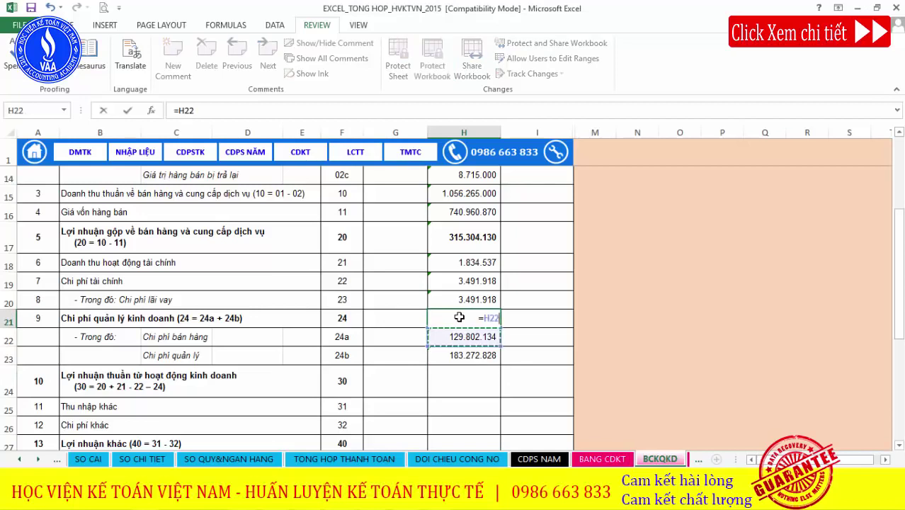
pyautogui.write('+')
pyautogui.press('Down')
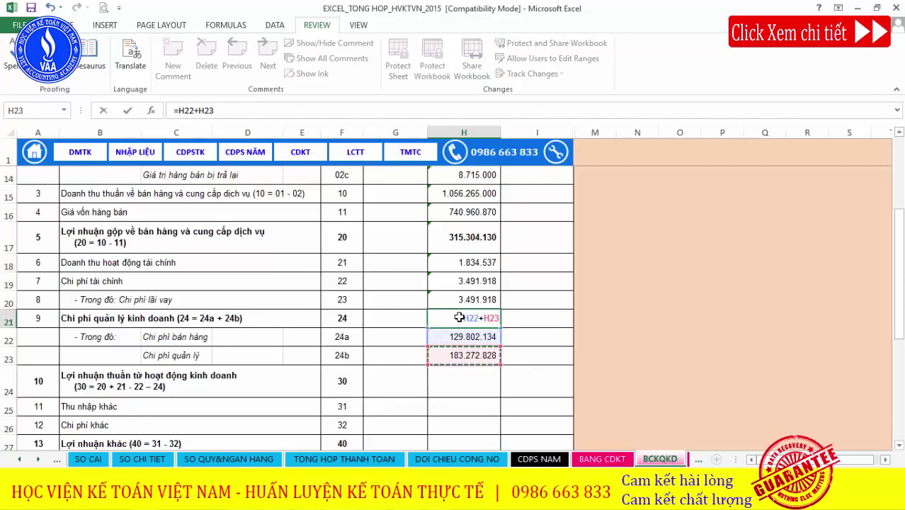
pyautogui.press('Return')
pyautogui.click(448, 319)
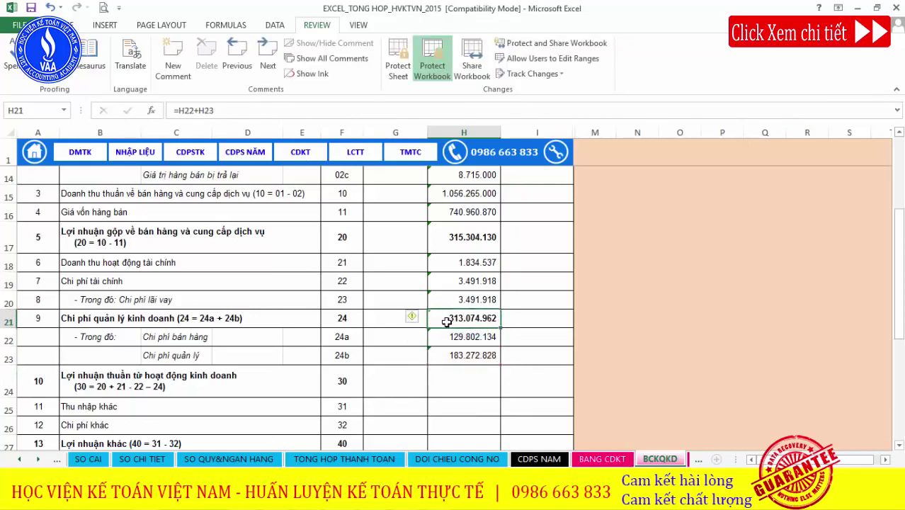
# Calculate this year's net operating profit (code 30) in H24 with the formula =H17+H18-H19-H21.
pyautogui.click(451, 383)
pyautogui.write('=')
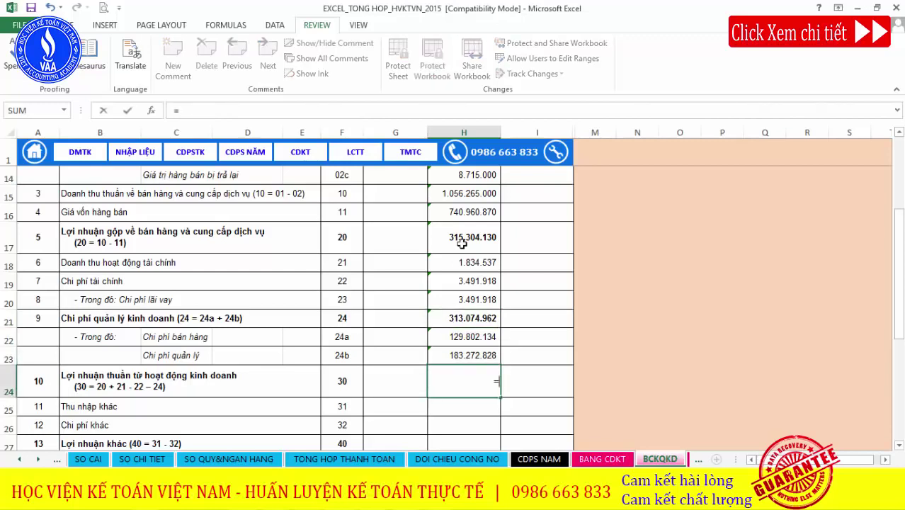
pyautogui.click(461, 238)
pyautogui.write('+')
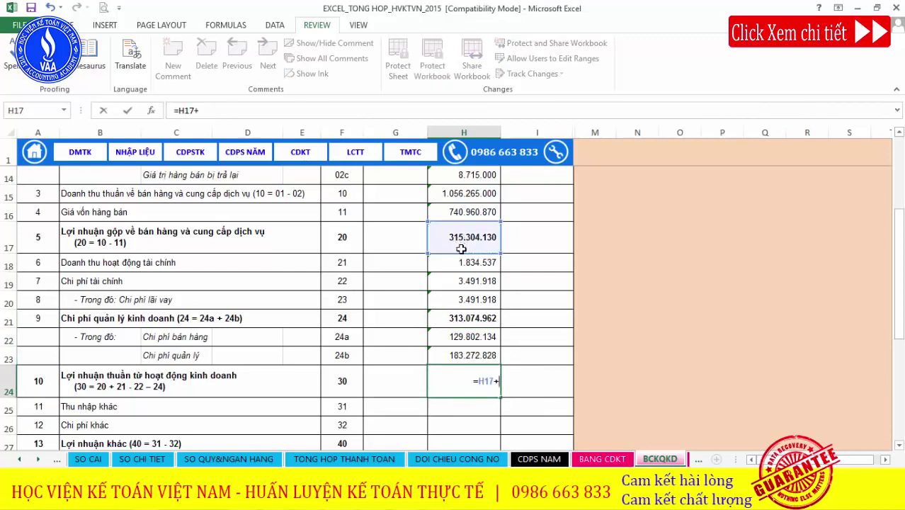
pyautogui.click(461, 264)
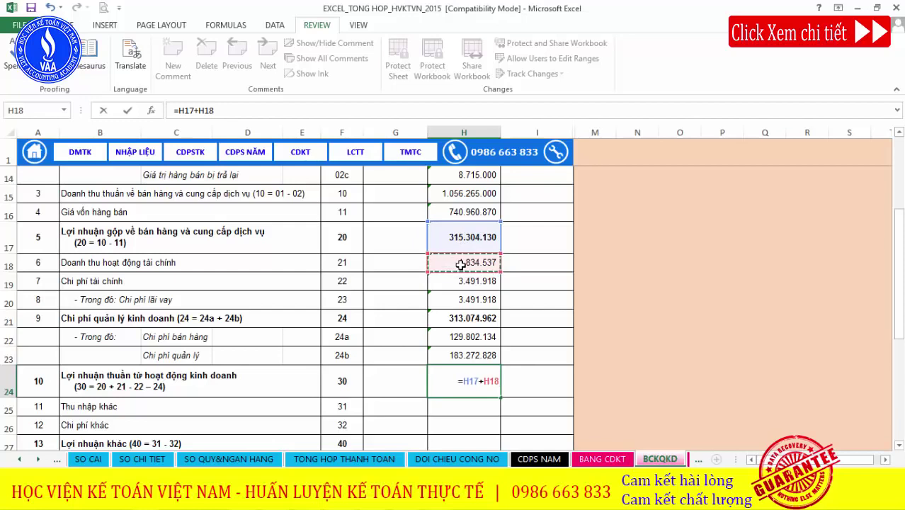
pyautogui.write('-')
pyautogui.click(474, 283)
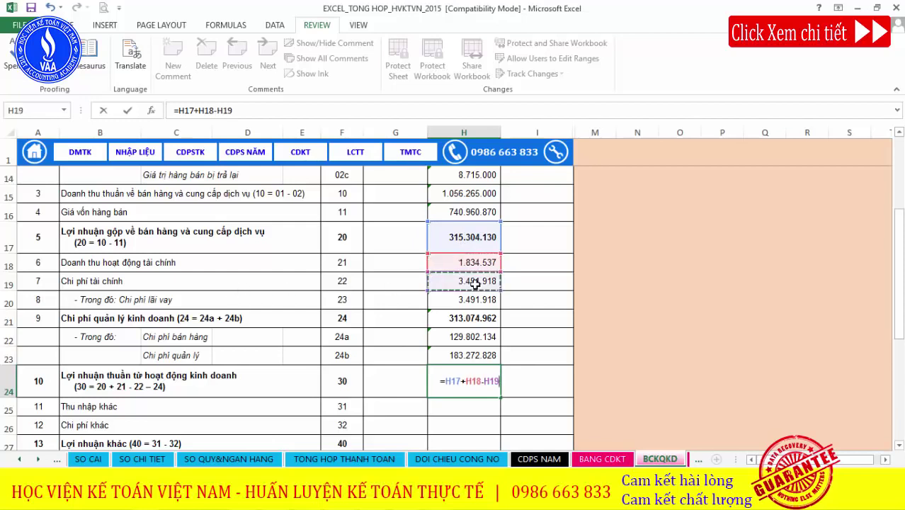
pyautogui.write('-')
pyautogui.click(441, 318)
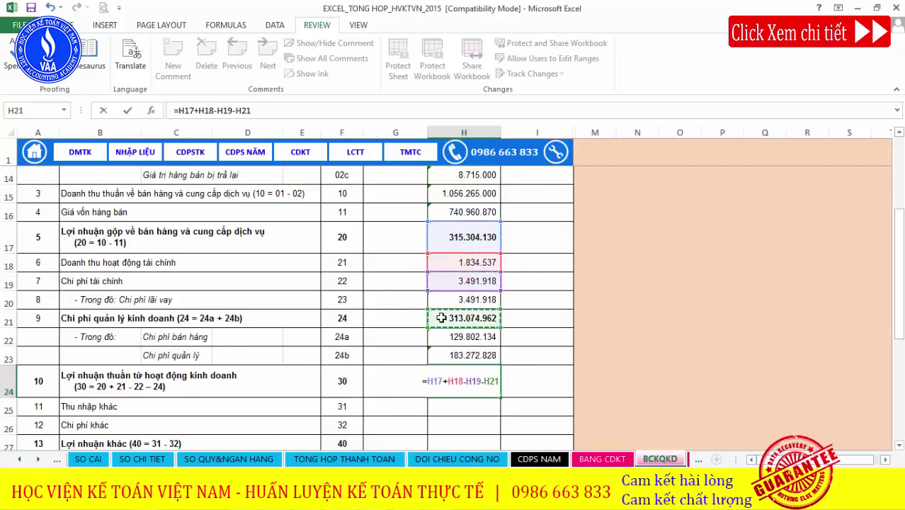
pyautogui.press('Return')
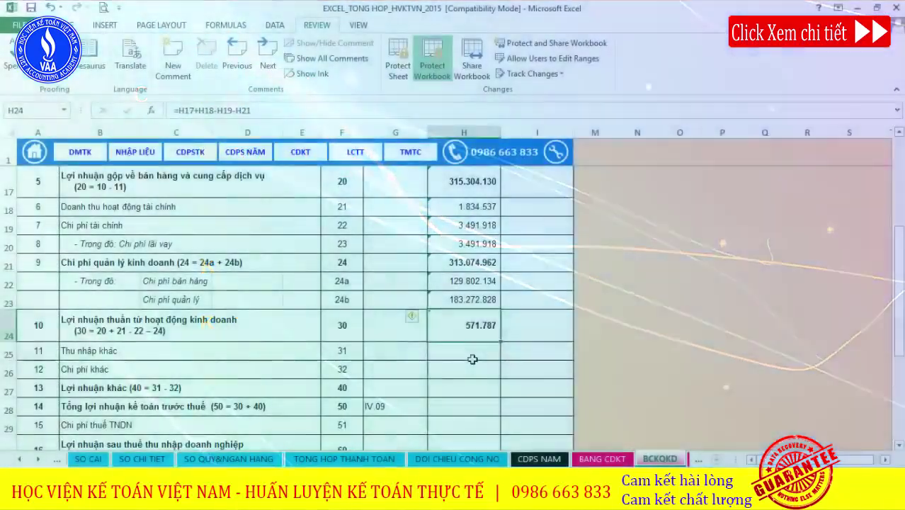
# Link this year's other income (code 31) in H25 to account 711's debit turnover, cell E198 of the CDPS NAM sheet.
pyautogui.click(472, 351)
pyautogui.write('=')
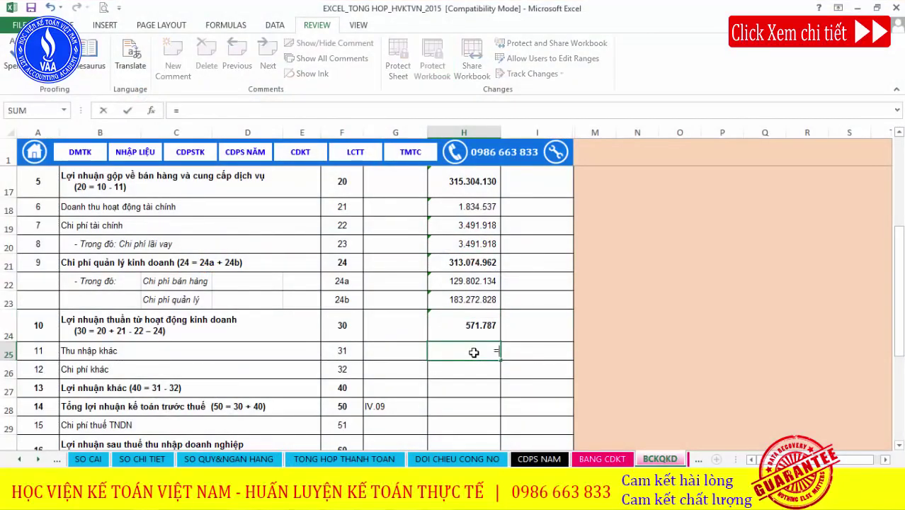
pyautogui.click(539, 458)
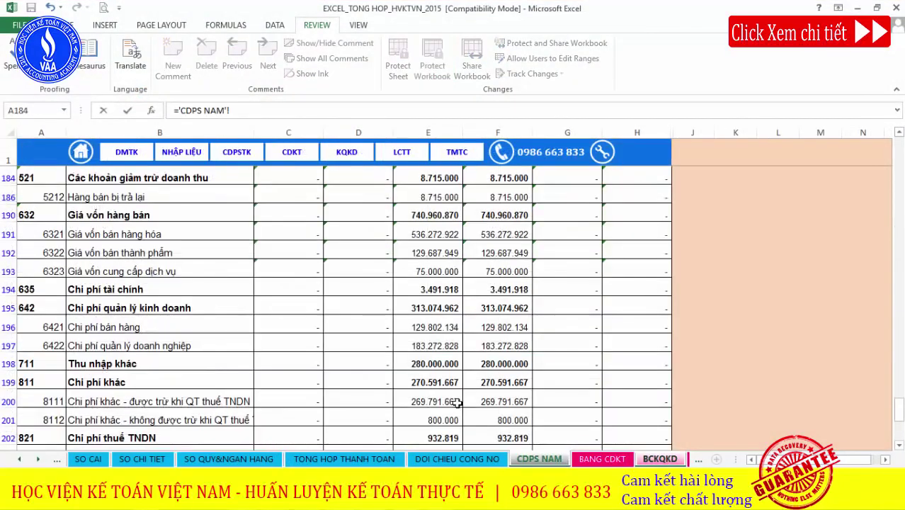
pyautogui.scroll(-2, 443, 325)
pyautogui.click(443, 326)
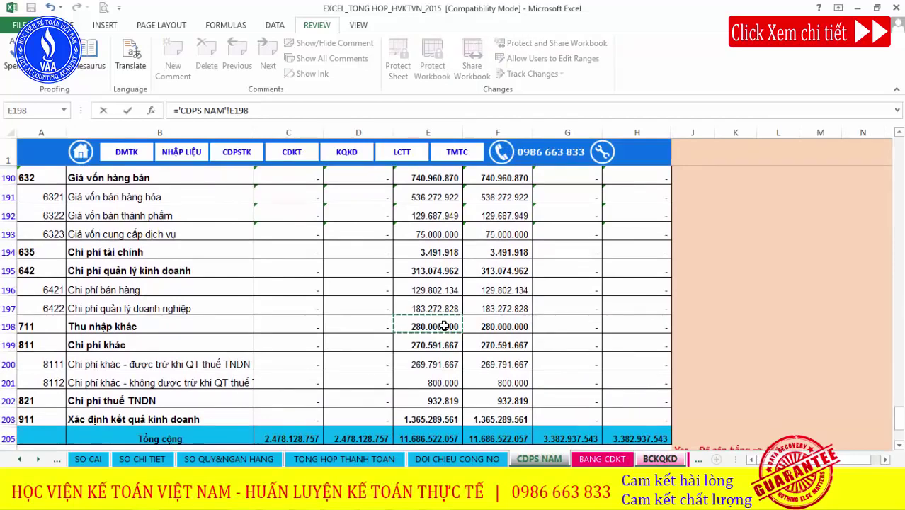
pyautogui.press('Return')
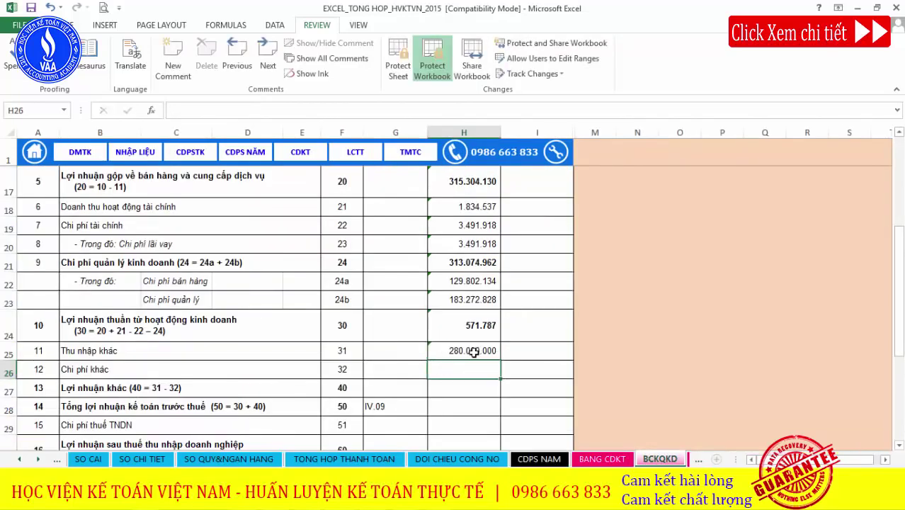
# Link this year's other expenses (code 32) in H26 to account 811's debit turnover, cell E199 of the CDPS NAM sheet.
pyautogui.write('=')
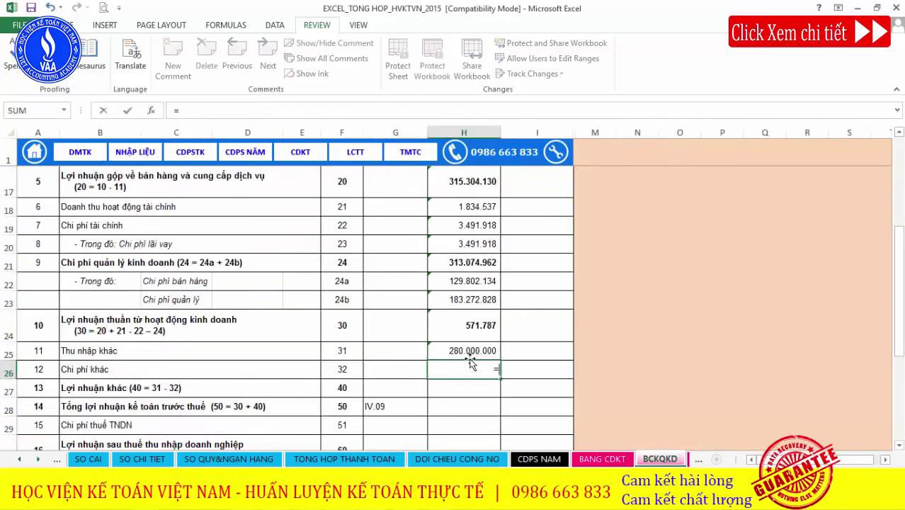
pyautogui.click(557, 459)
pyautogui.click(417, 344)
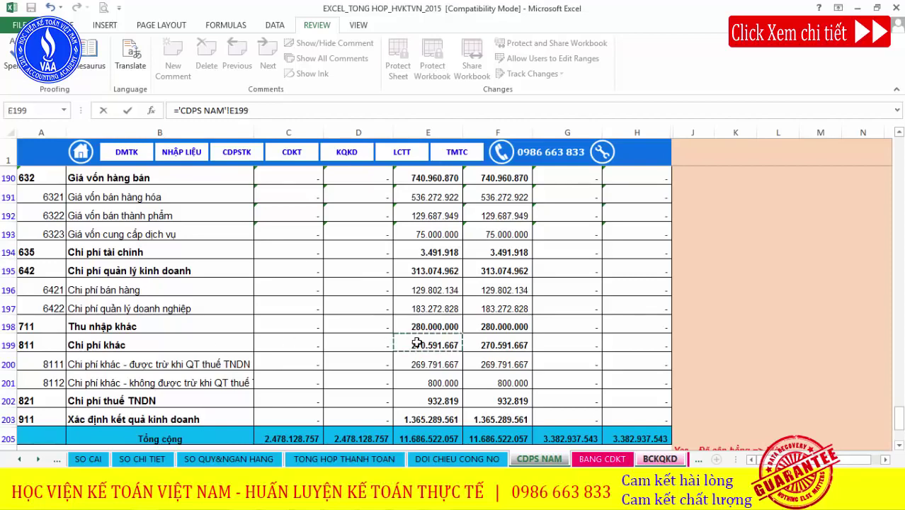
pyautogui.press('Return')
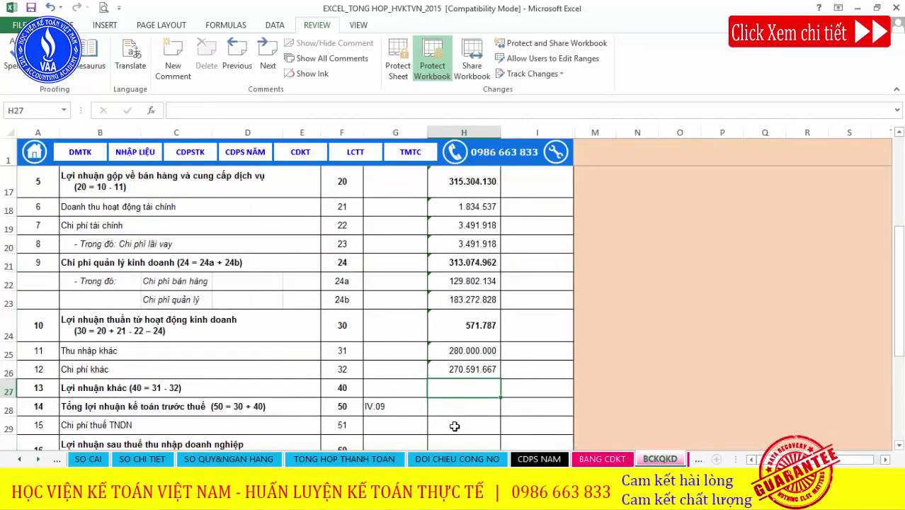
# Calculate this year's other profit (code 40) in H27 with the formula =H25-H26.
pyautogui.write('=')
pyautogui.press('Up')
pyautogui.press('Up')
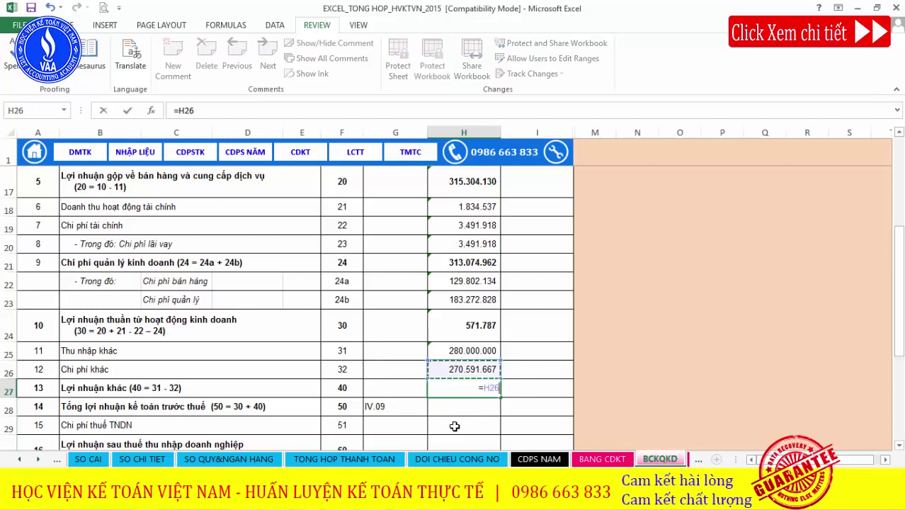
pyautogui.write('-')
pyautogui.press('Up')
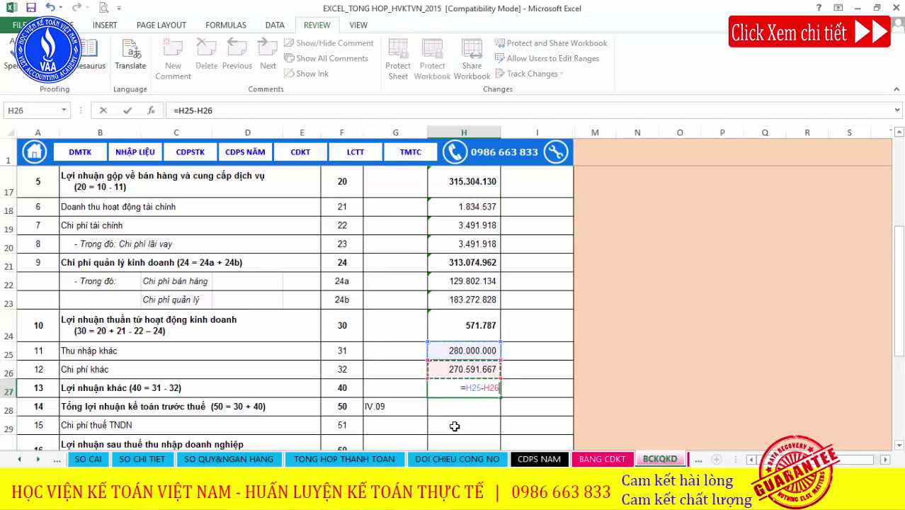
pyautogui.press('Return')
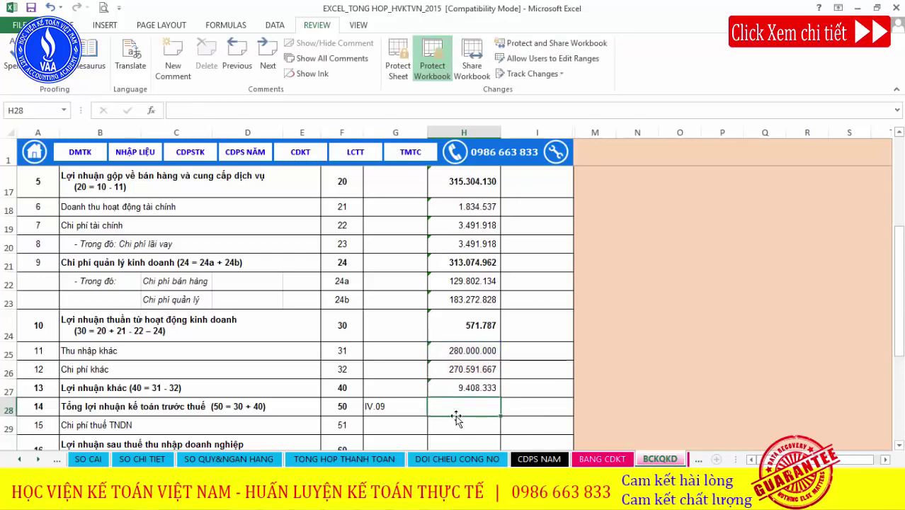
# Calculate this year's total accounting profit before tax (code 50) in H28 with the formula =H24+H27.
pyautogui.write('=')
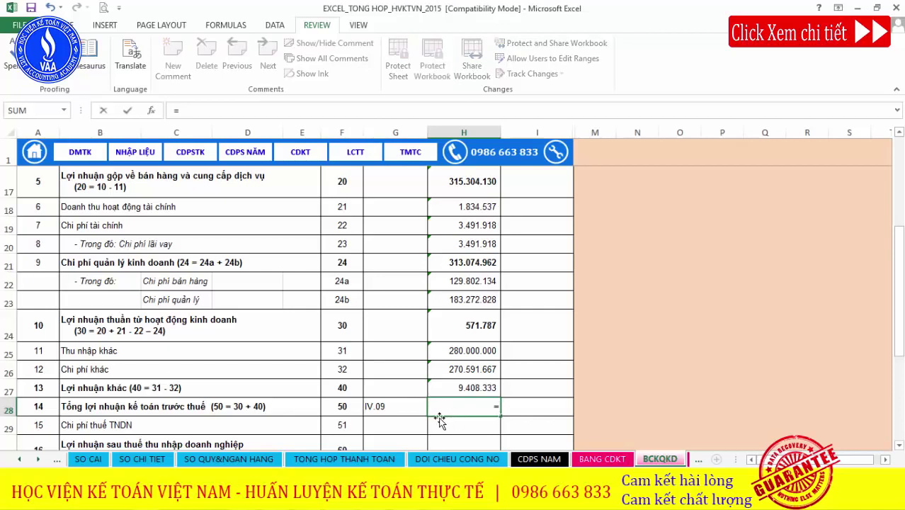
pyautogui.click(487, 339)
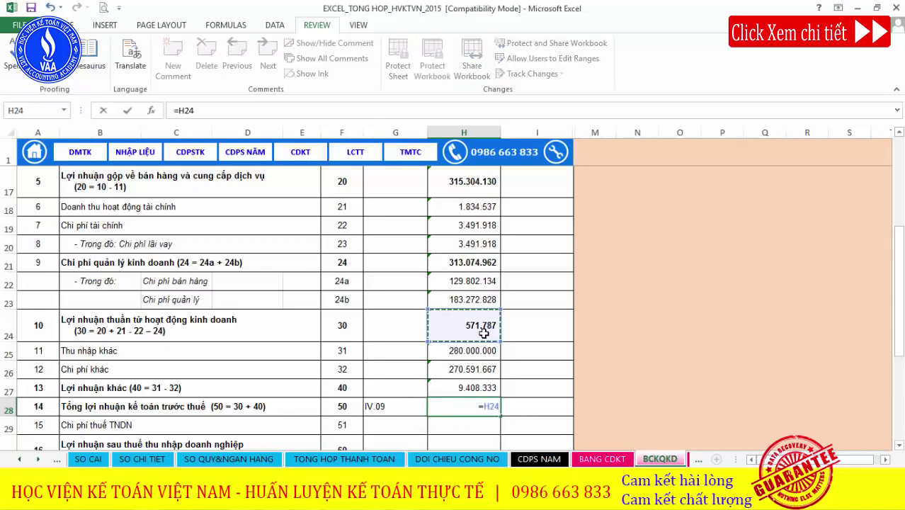
pyautogui.write('+')
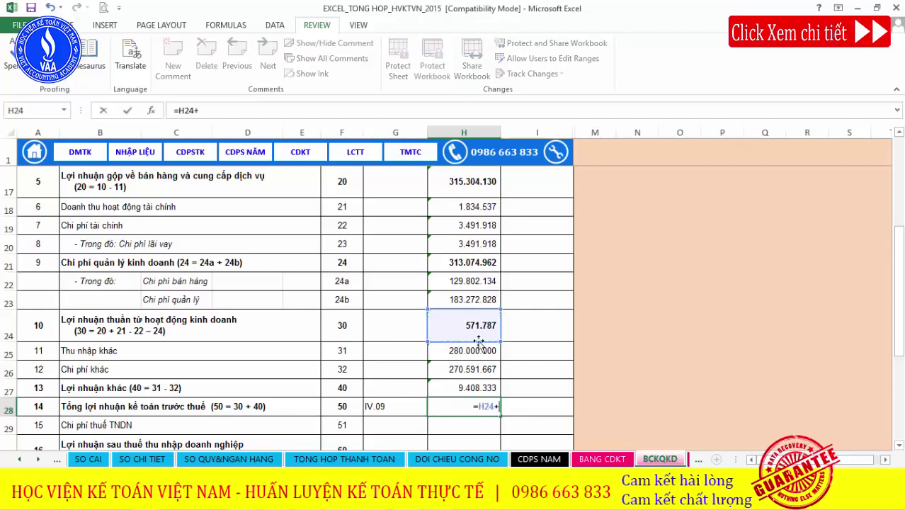
pyautogui.click(471, 389)
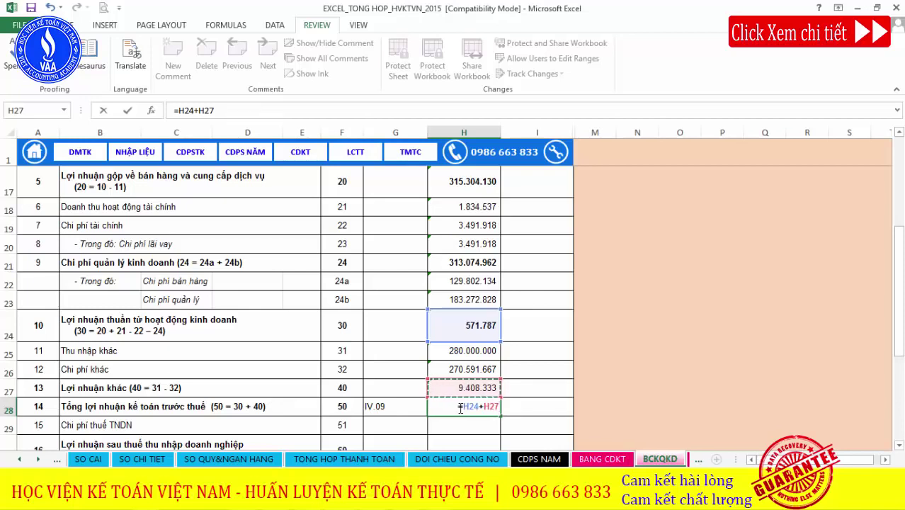
pyautogui.press('Return')
# Link this year's corporate income tax expense (code 51) in H29 to account 821's debit turnover, cell E202 of the CDPS NAM sheet.
pyautogui.scroll(-1, 471, 423)
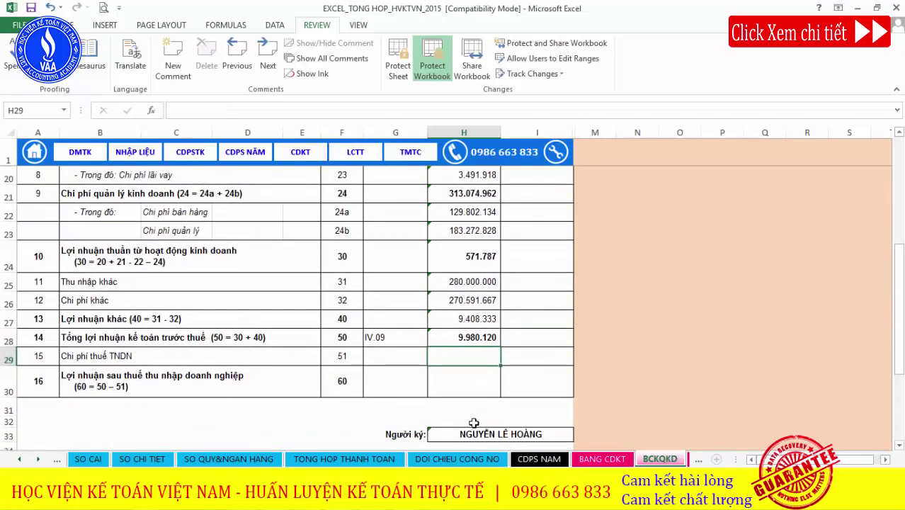
pyautogui.write('=')
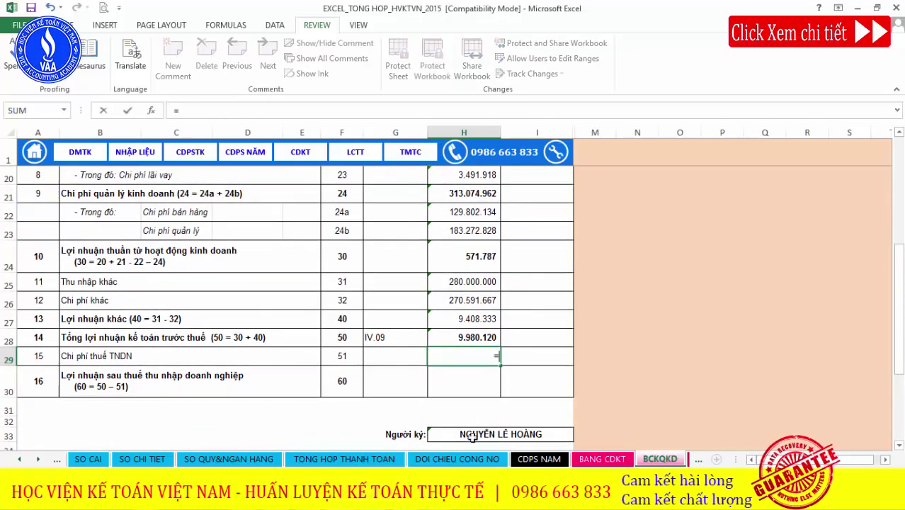
pyautogui.click(539, 458)
pyautogui.click(439, 347)
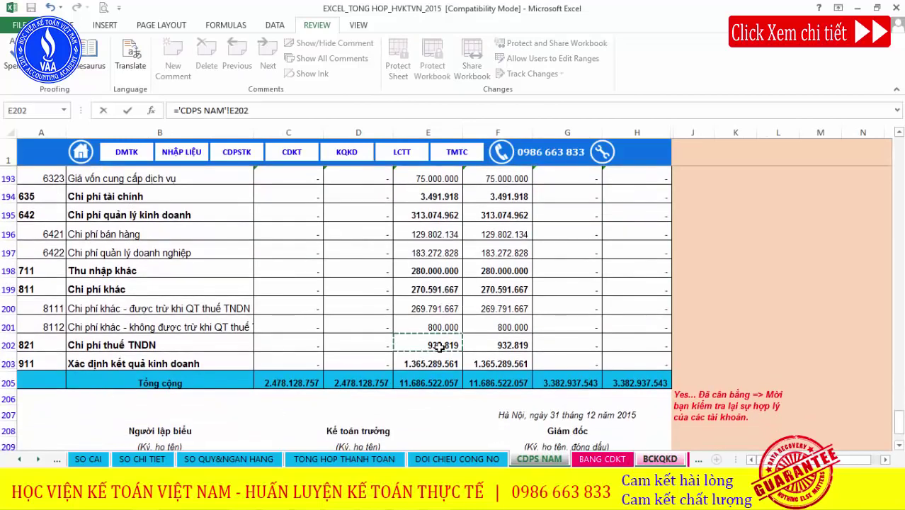
pyautogui.press('Return')
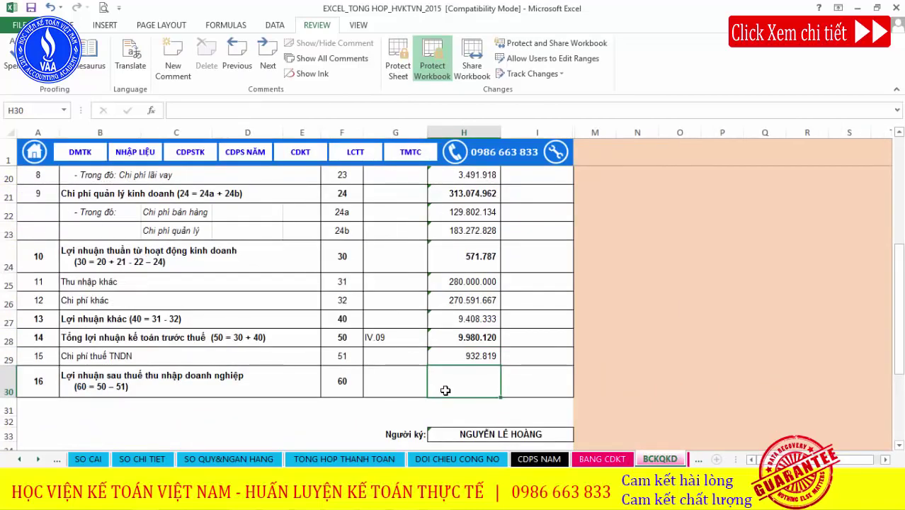
# Calculate this year's profit after corporate income tax (code 60) in H30 with the formula =H28-H29.
pyautogui.write('=')
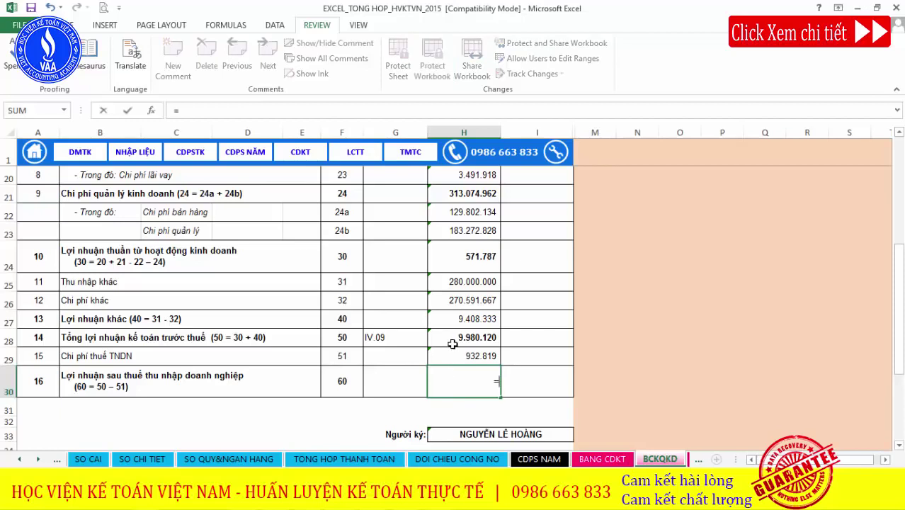
pyautogui.click(453, 340)
pyautogui.write('-')
pyautogui.click(465, 358)
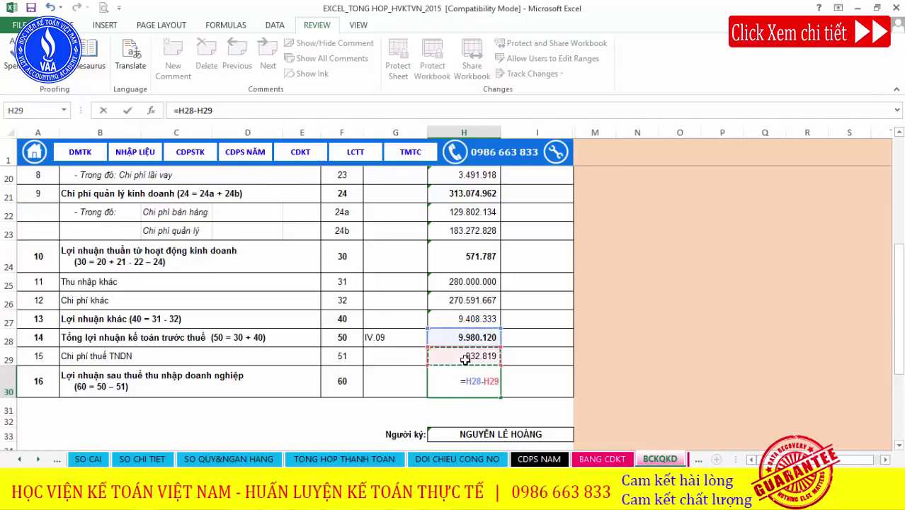
pyautogui.press('Return')
pyautogui.click(483, 384)
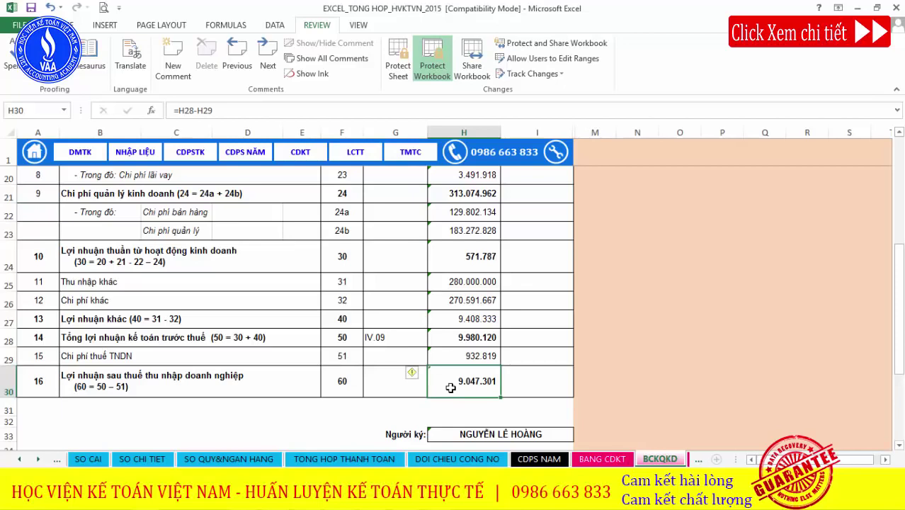
# Format account 4212's closing credit balance, cell H177 of the CDPS NAM sheet, as bold red text with a yellow fill.
pyautogui.click(539, 459)
pyautogui.scroll(1, 550, 339)
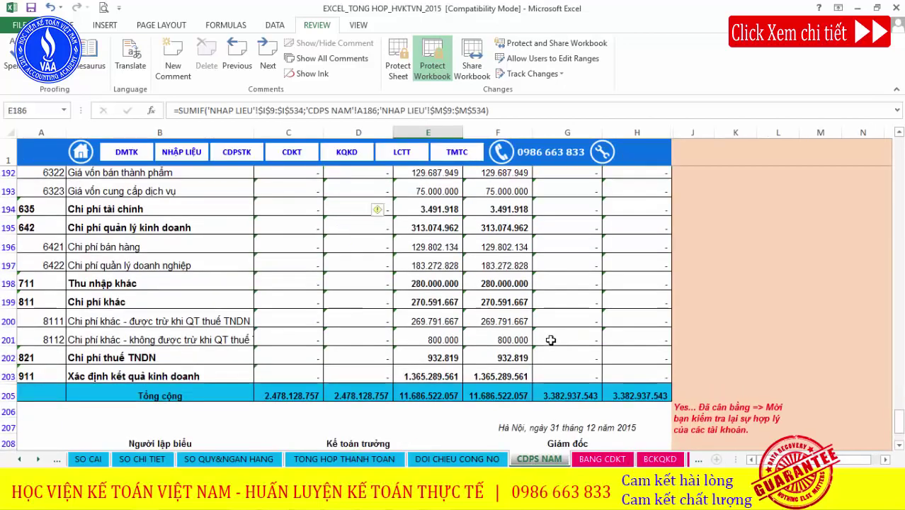
pyautogui.scroll(5, 551, 340)
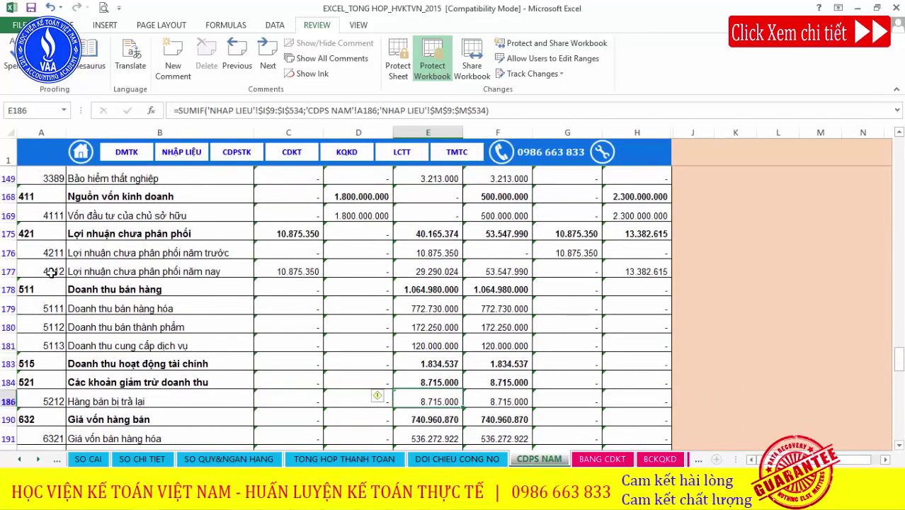
pyautogui.click(51, 272)
pyautogui.click(636, 271)
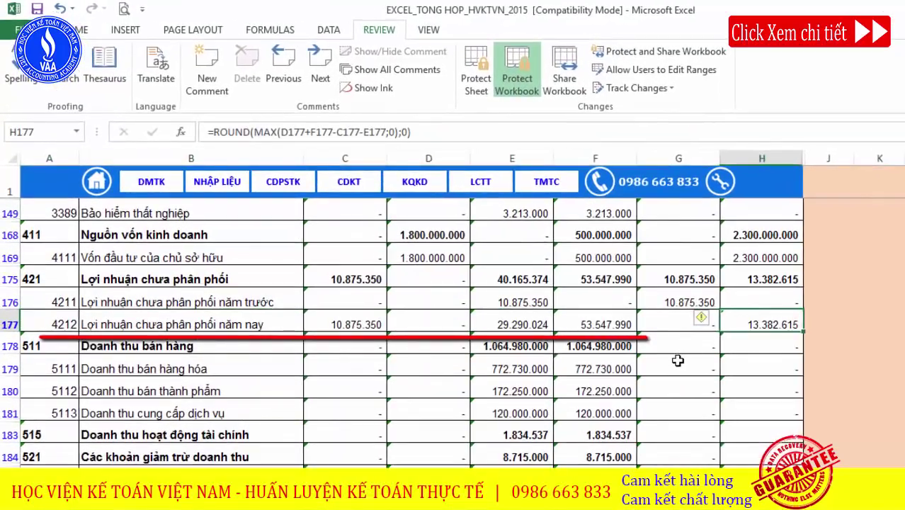
pyautogui.hotkey('ctrl', 'b')
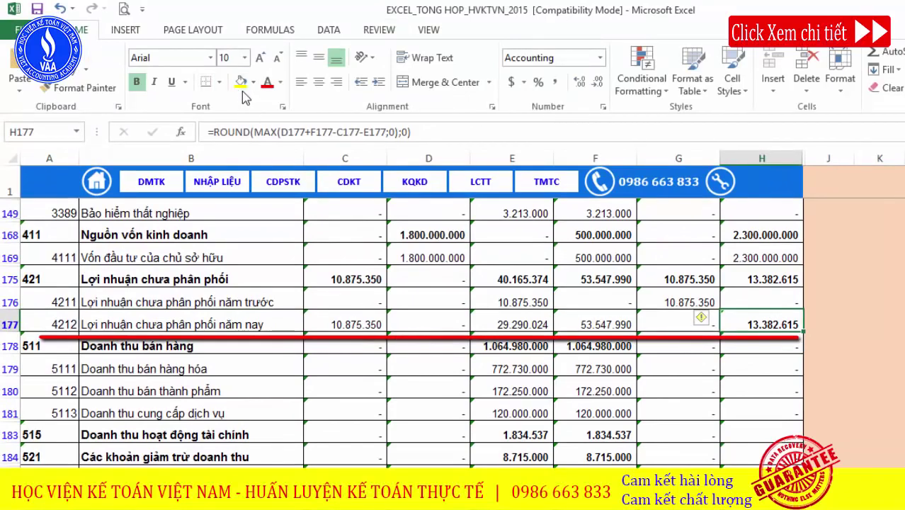
pyautogui.click(265, 82)
pyautogui.click(238, 82)
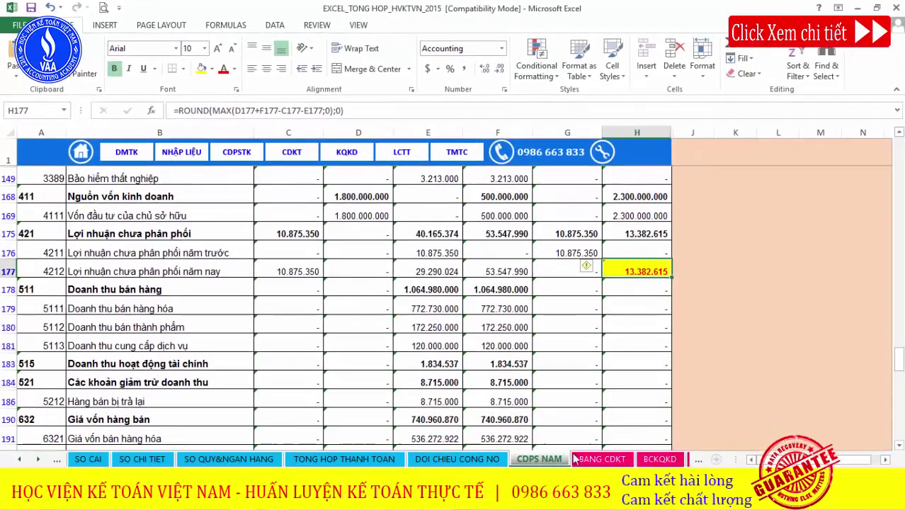
# Return to the BCKQKD sheet and review this year's column from profit after tax back up to sales revenue.
pyautogui.hotkey('ctrl', 'pagedown')
pyautogui.hotkey('ctrl', 'pagedown')
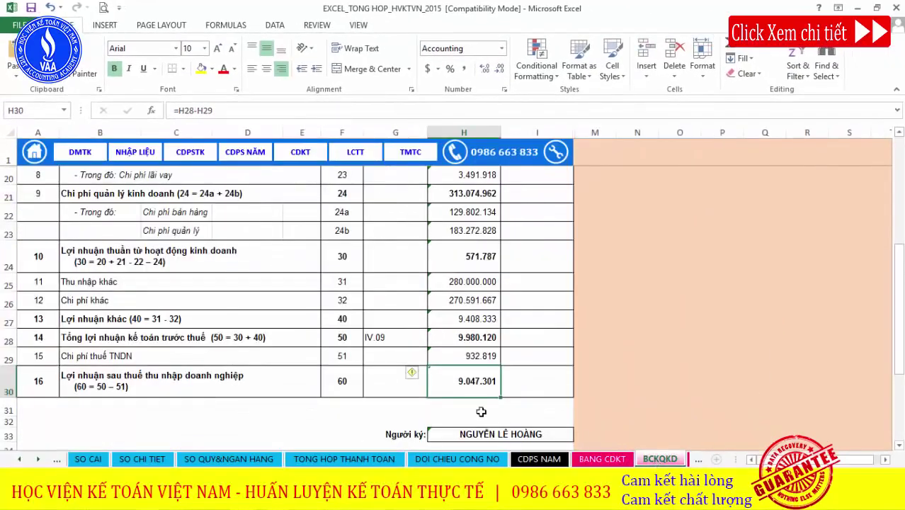
pyautogui.scroll(7, 481, 411)
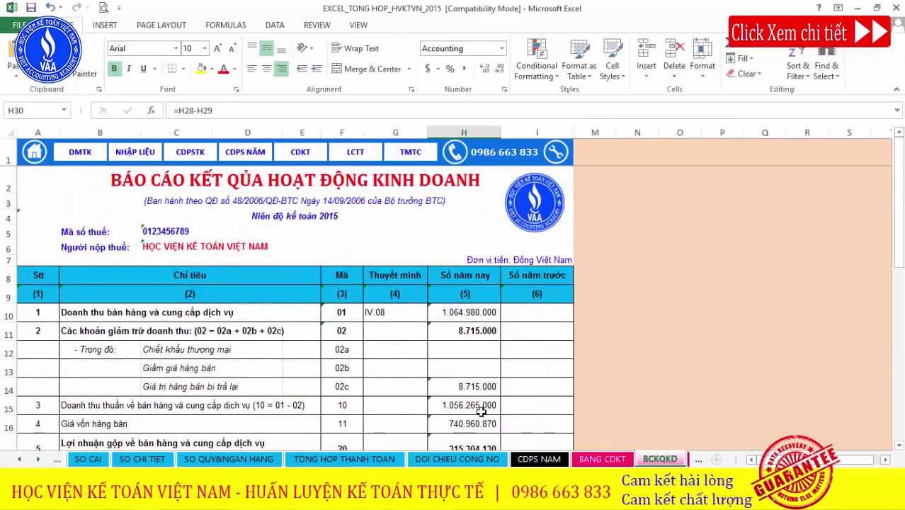
pyautogui.scroll(-1, 480, 411)
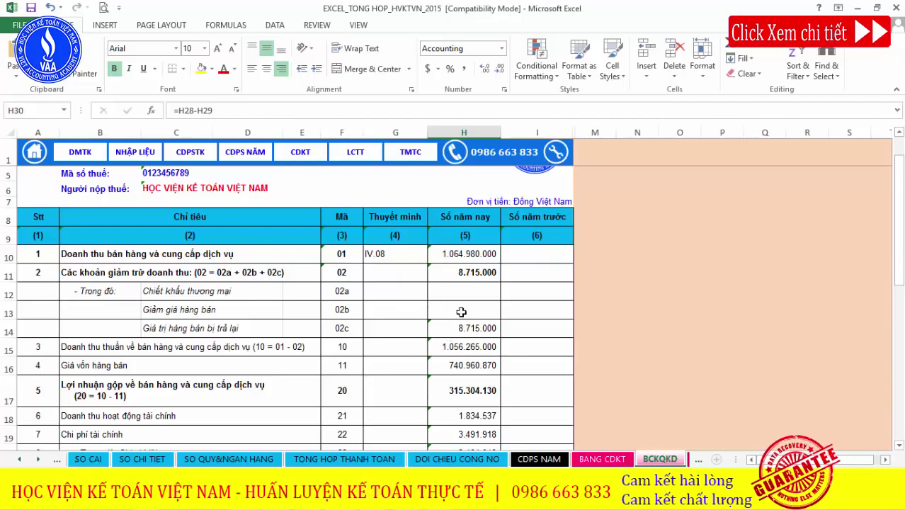
# Examine the debit entries of account 511 on the SO CAI sheet, including the transfers against accounts 911 and 521.
pyautogui.click(89, 459)
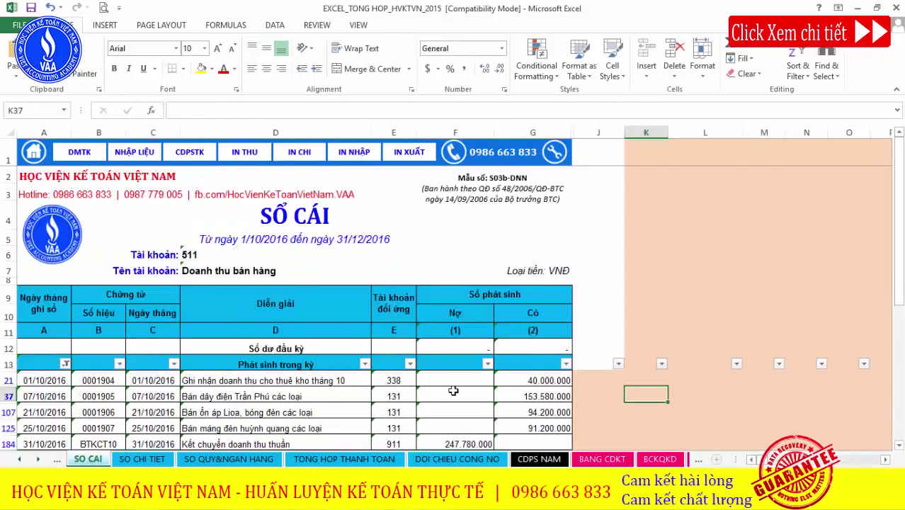
pyautogui.scroll(-1, 482, 383)
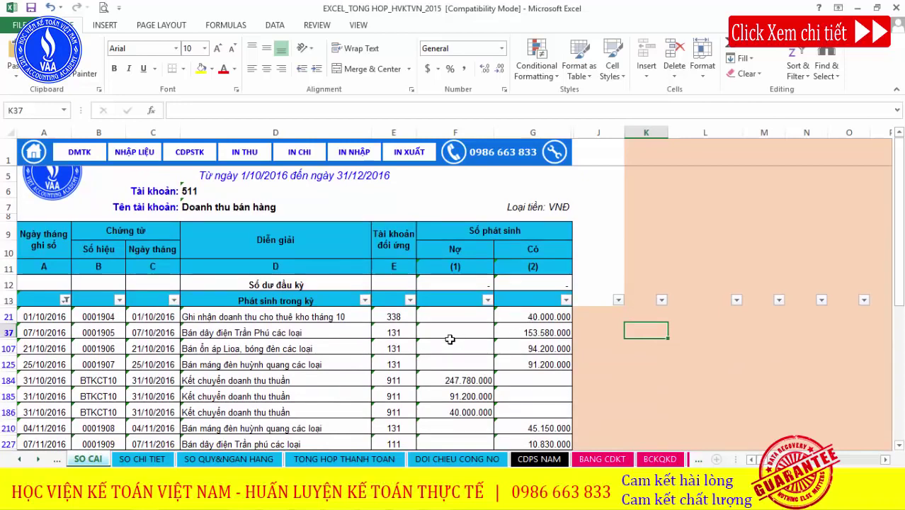
pyautogui.scroll(-1, 450, 339)
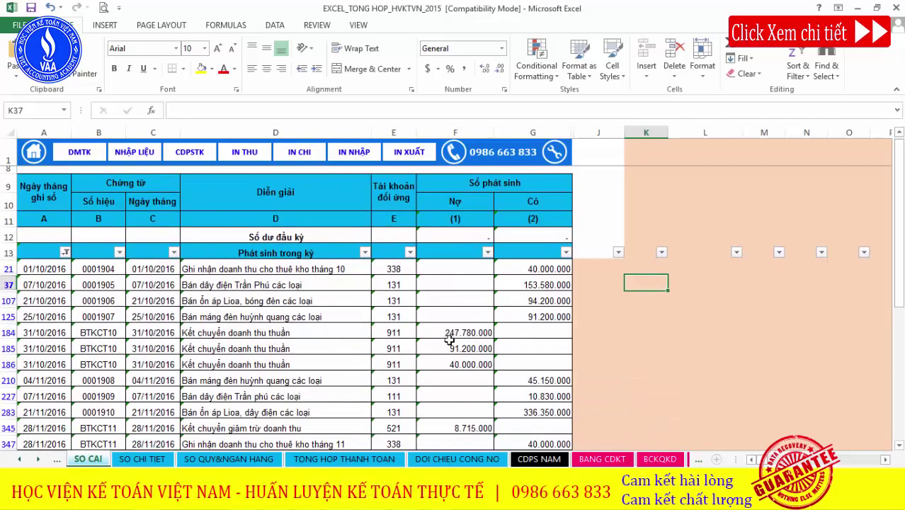
pyautogui.scroll(-1, 449, 338)
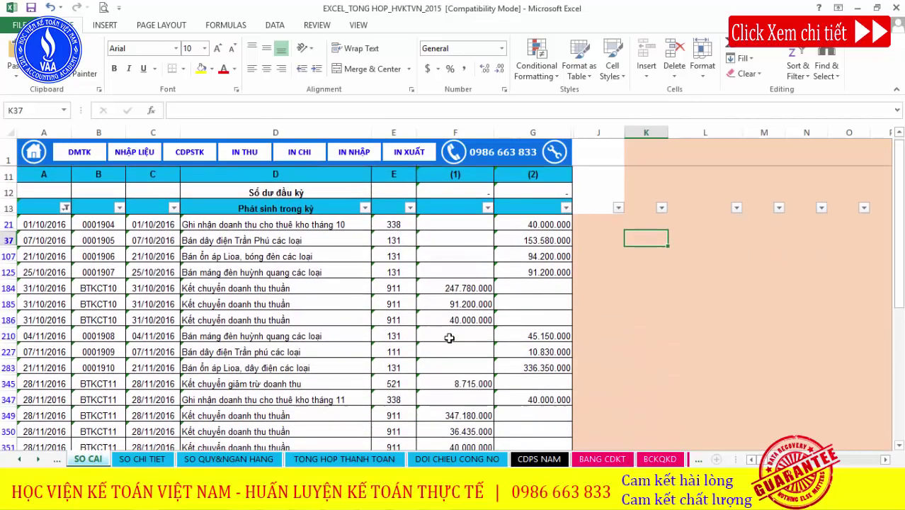
pyautogui.click(462, 381)
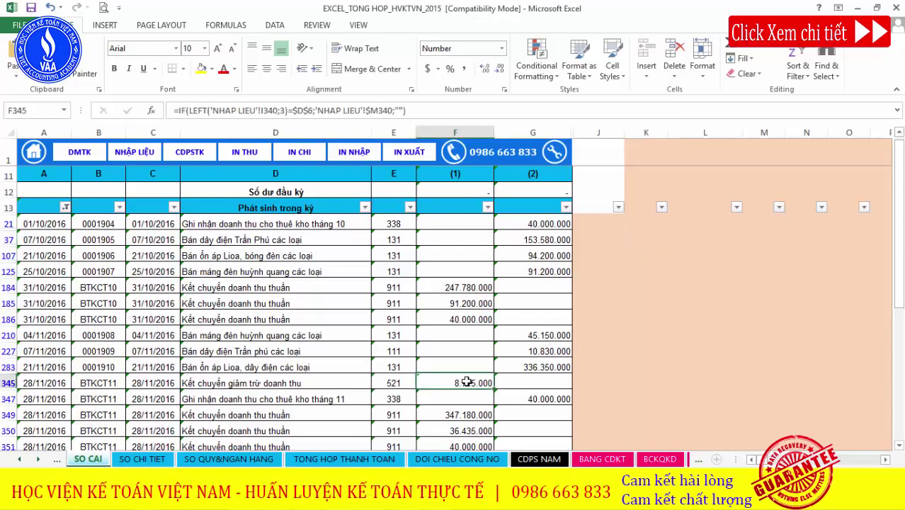
pyautogui.scroll(-1, 464, 381)
pyautogui.moveTo(407, 244); pyautogui.dragTo(400, 271)
pyautogui.hotkey('ctrl', 'v')
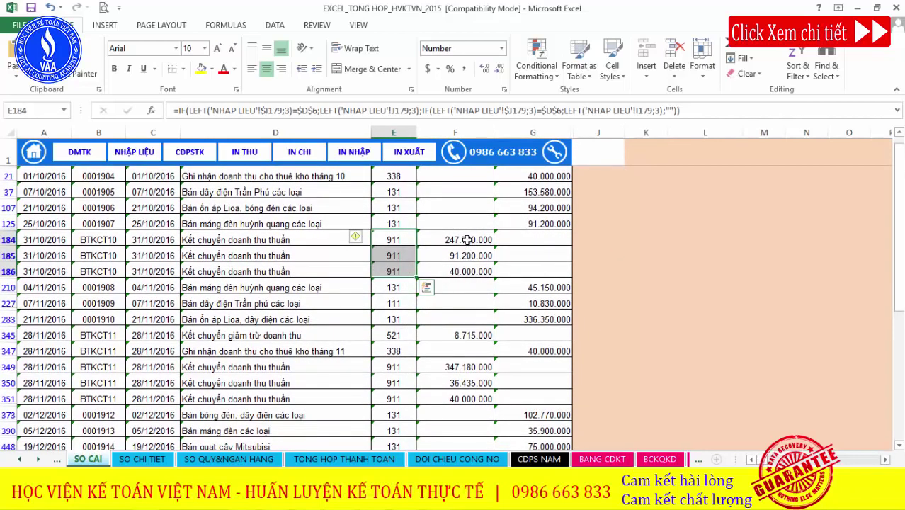
pyautogui.click(451, 334)
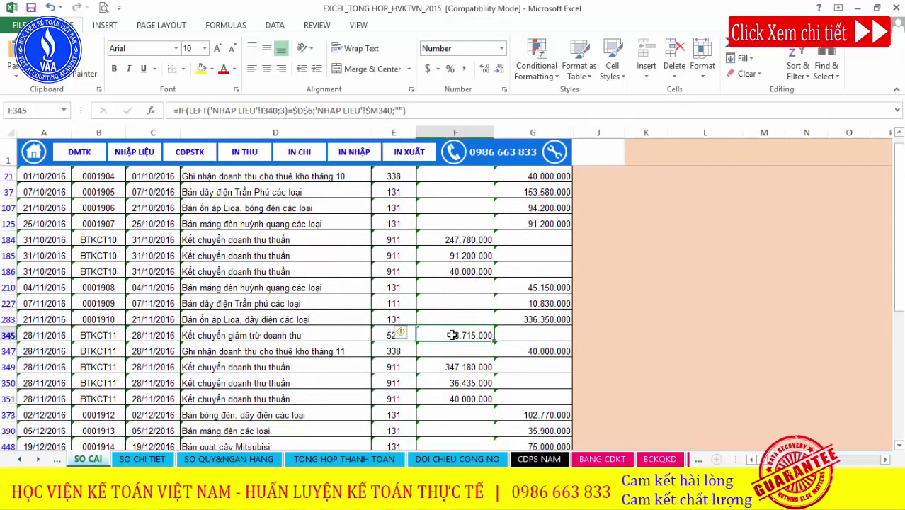
pyautogui.scroll(-1, 440, 379)
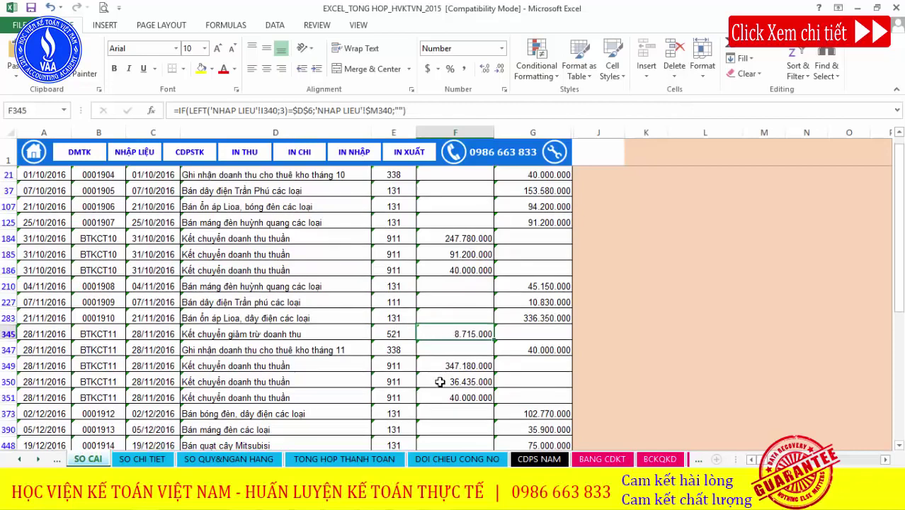
pyautogui.scroll(-1, 439, 382)
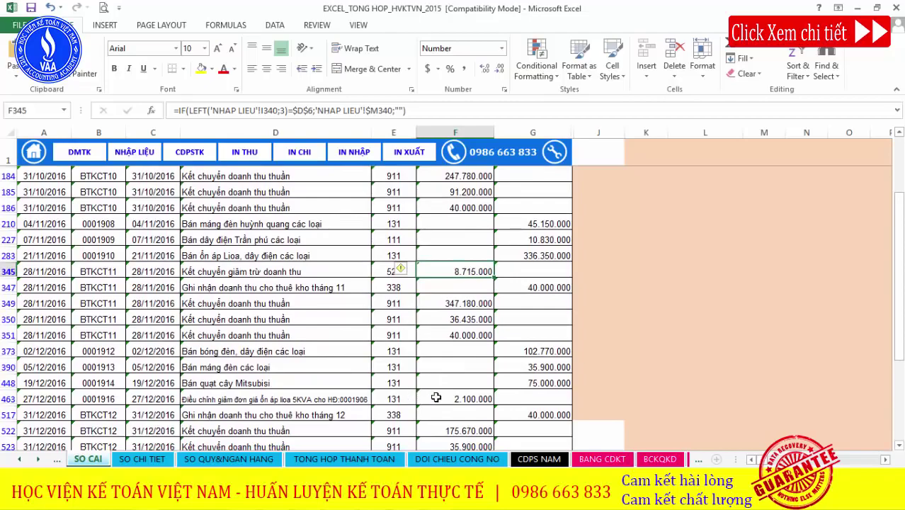
# Inspect the 27/12/2016 price-reduction entry against account 131 and the period totals in account 511's ledger.
pyautogui.click(436, 397)
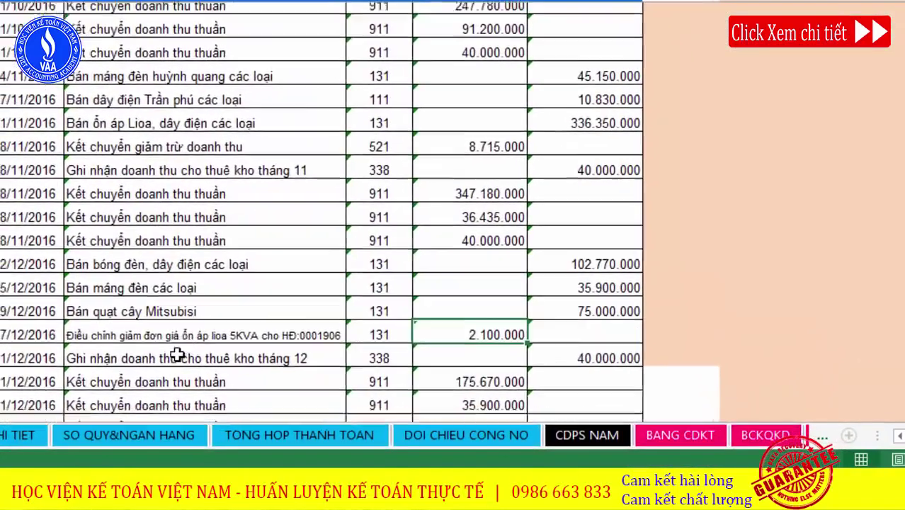
pyautogui.scroll(-1, 209, 388)
pyautogui.scroll(-1, 195, 338)
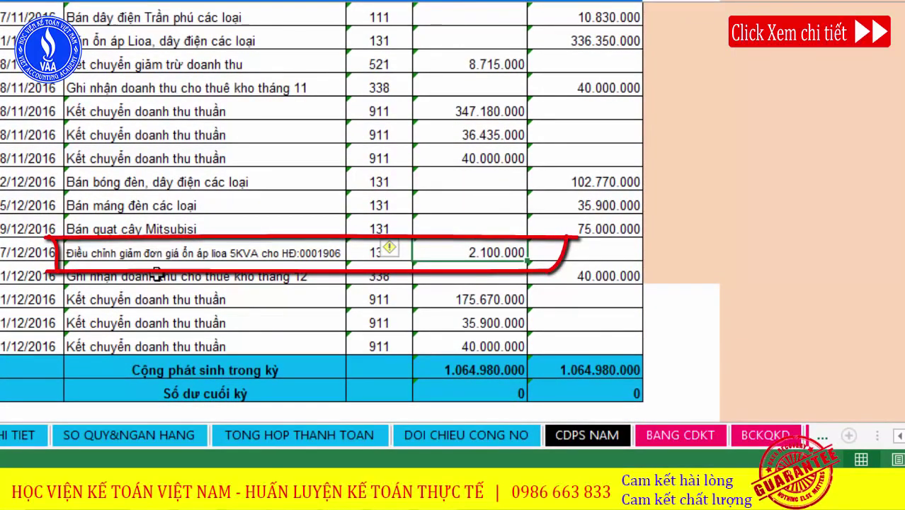
pyautogui.click(461, 276)
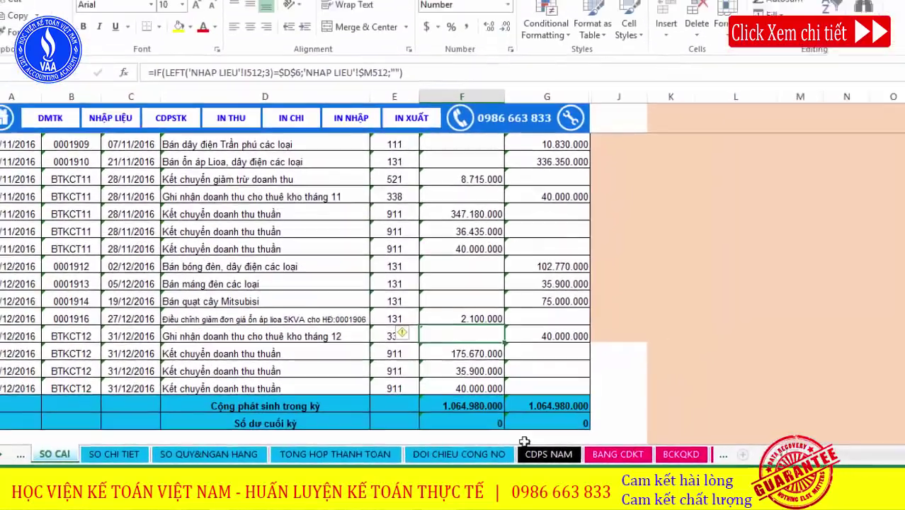
# Compare account 521's turnover on the CDPS NAM sheet with the price-reduction debit in F463 of the SO CAI sheet.
pyautogui.click(548, 454)
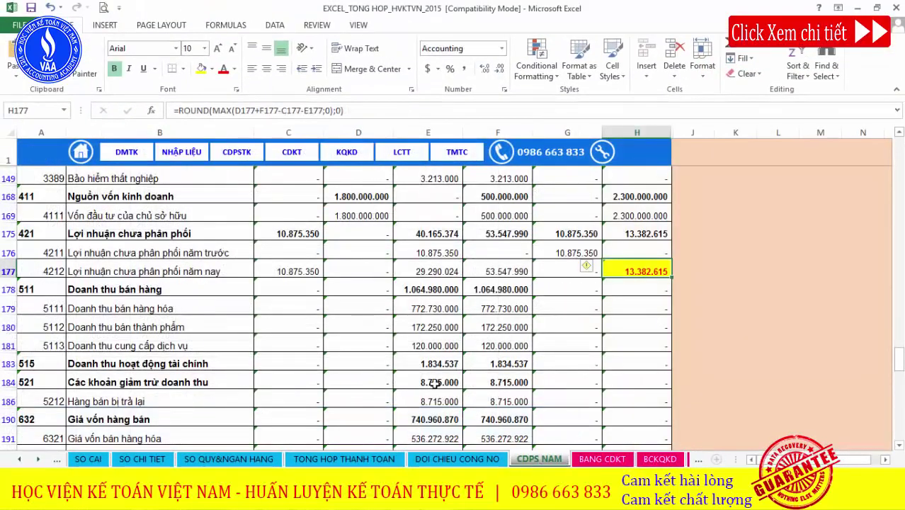
pyautogui.scroll(-1, 435, 382)
pyautogui.scroll(1, 435, 382)
pyautogui.click(91, 459)
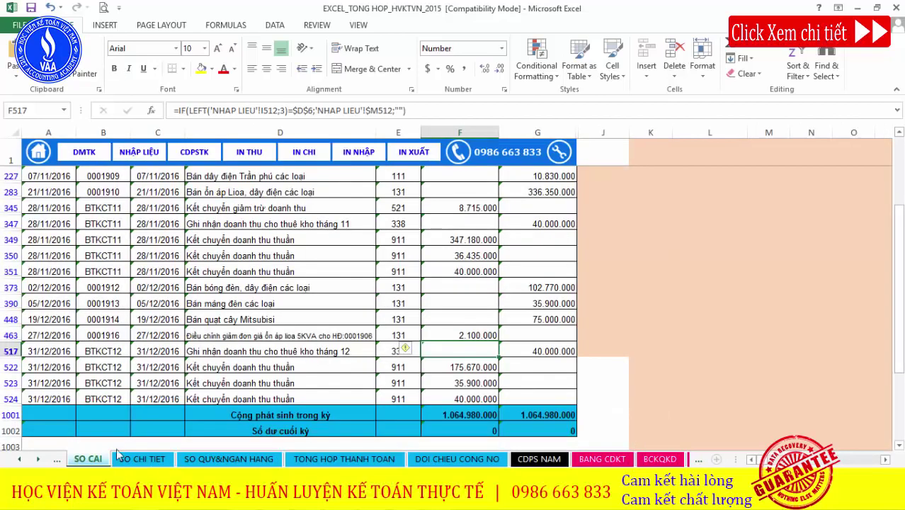
pyautogui.click(473, 335)
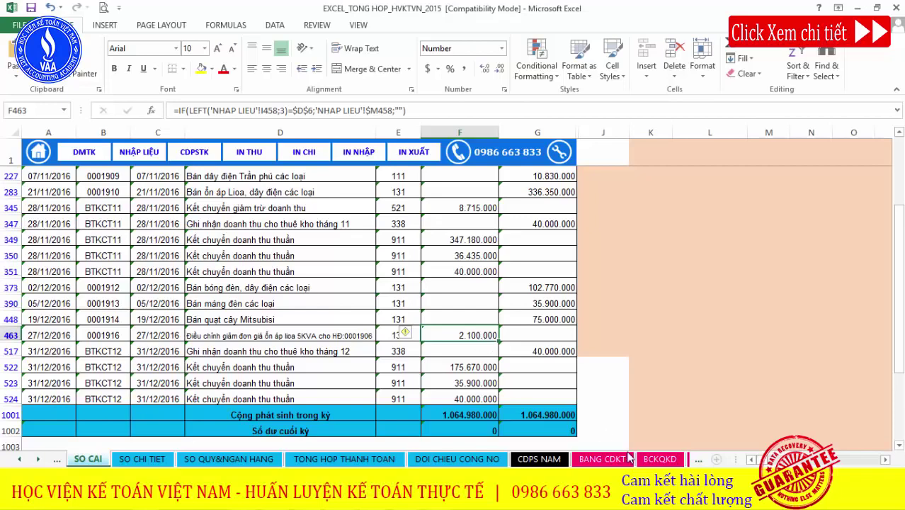
pyautogui.click(660, 459)
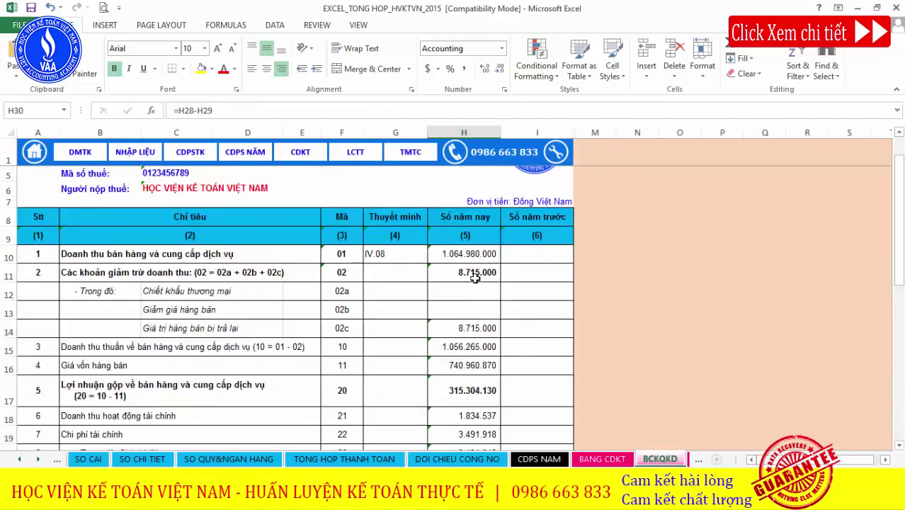
pyautogui.click(474, 253)
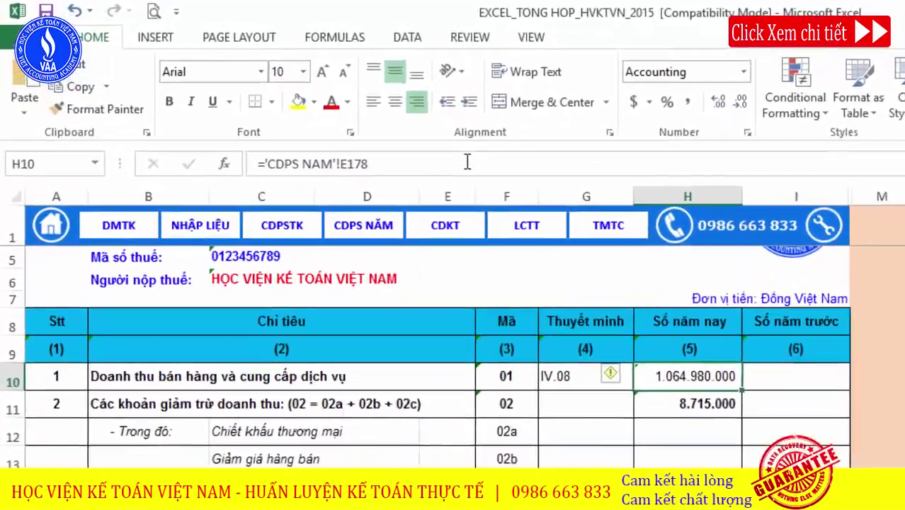
pyautogui.click(467, 162)
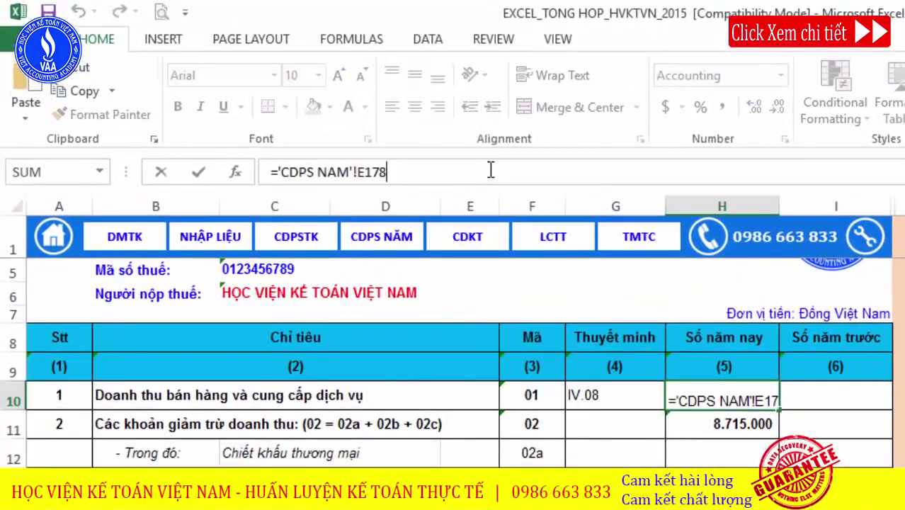
pyautogui.write('-21')
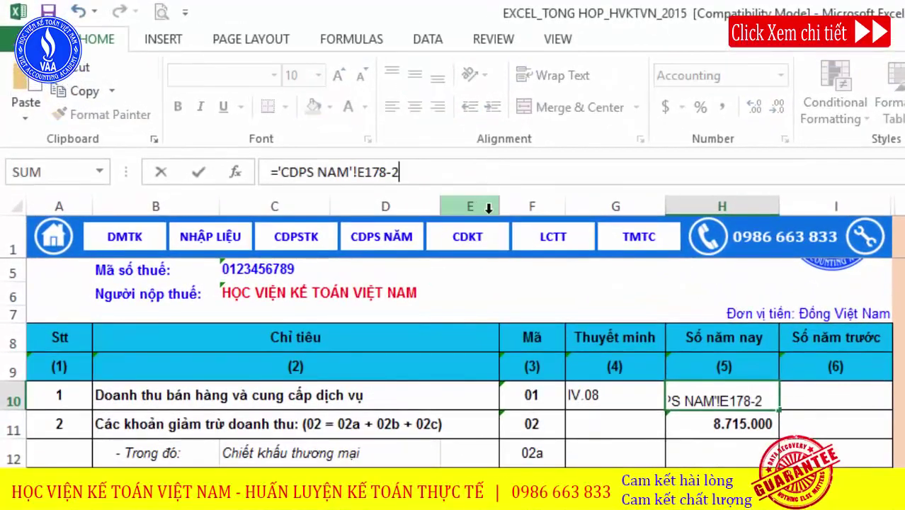
pyautogui.write('200000')
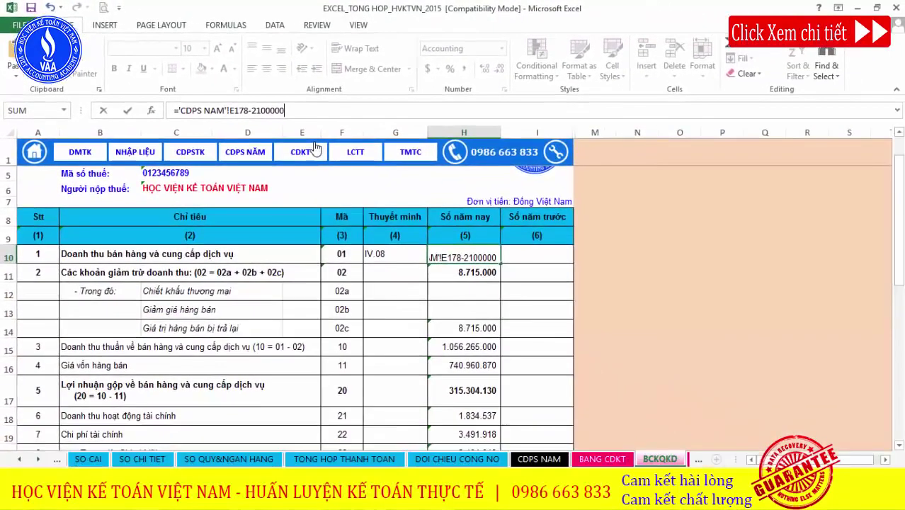
pyautogui.press('Return')
pyautogui.click(474, 255)
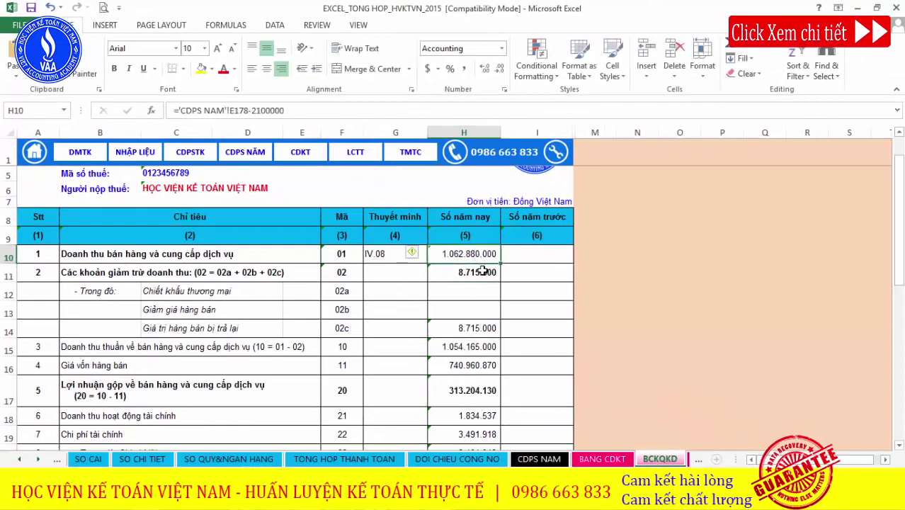
pyautogui.hotkey('ctrl', 'b')
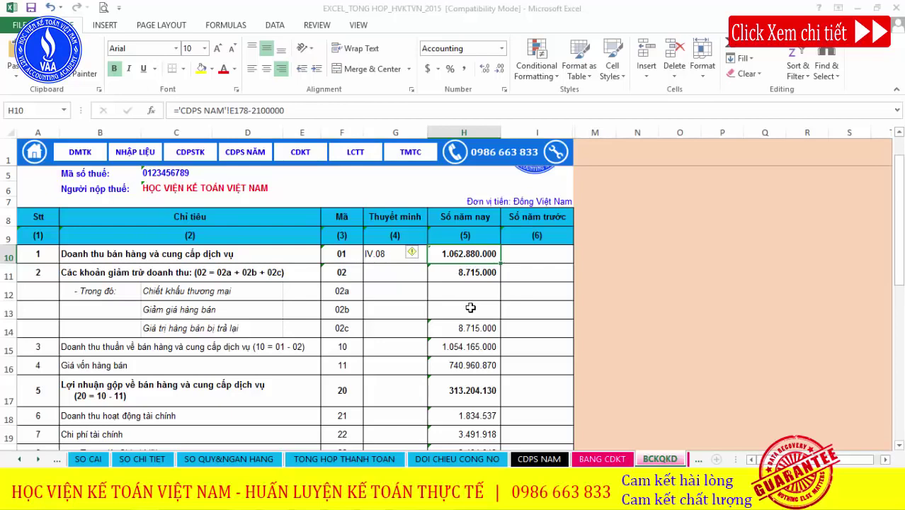
# Check this year's profit after corporate income tax in H30 and review the recalculated lines above it.
pyautogui.scroll(-5, 470, 307)
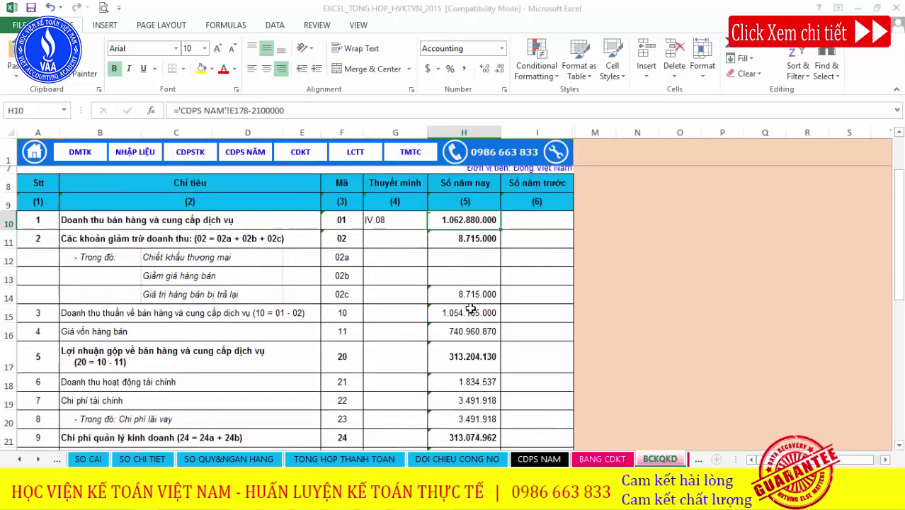
pyautogui.click(476, 373)
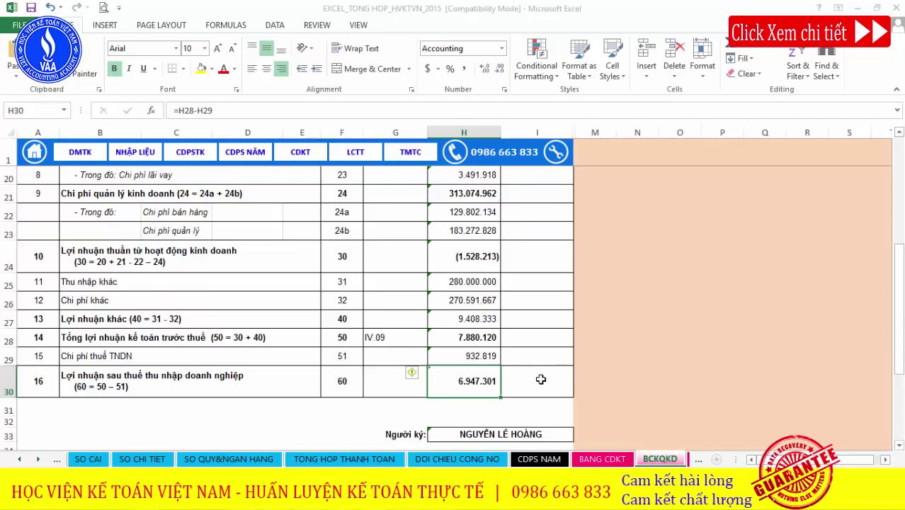
pyautogui.scroll(4, 540, 379)
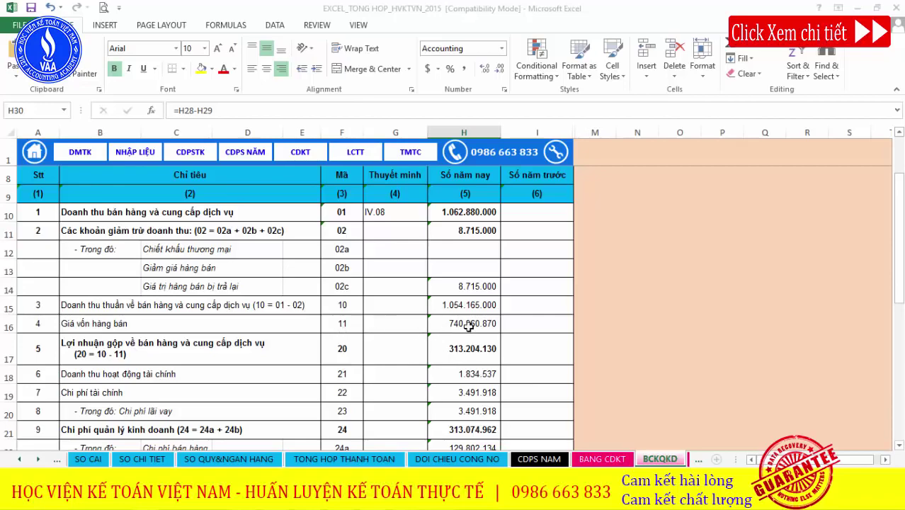
# Set the account in D6 of the SO CAI ledger sheet to 632.
pyautogui.click(92, 459)
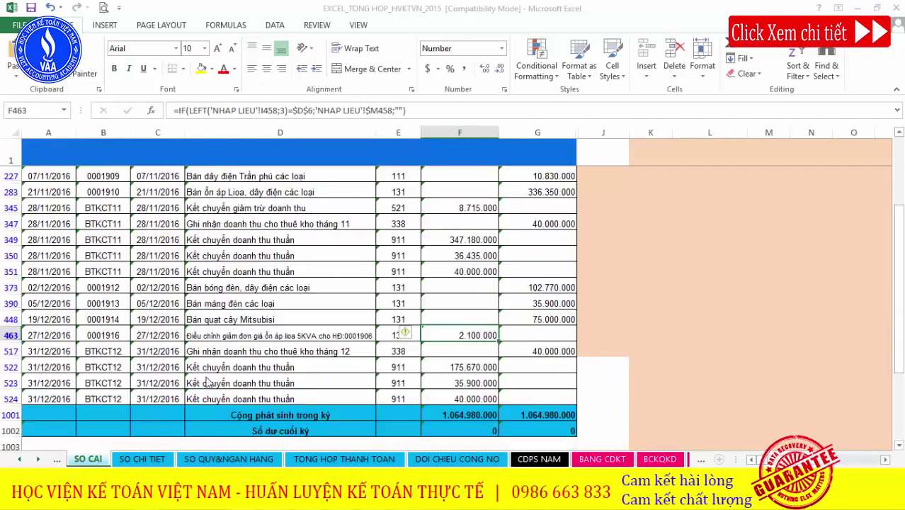
pyautogui.scroll(5, 234, 374)
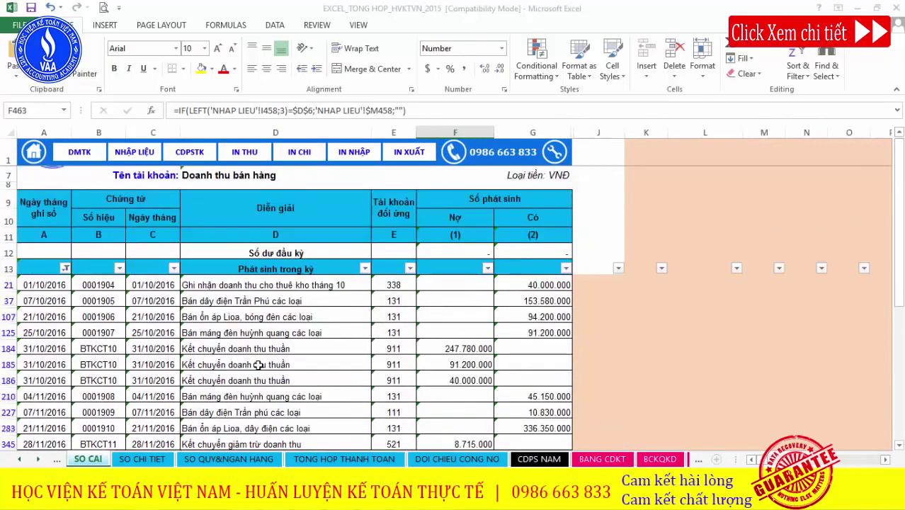
pyautogui.scroll(2, 258, 365)
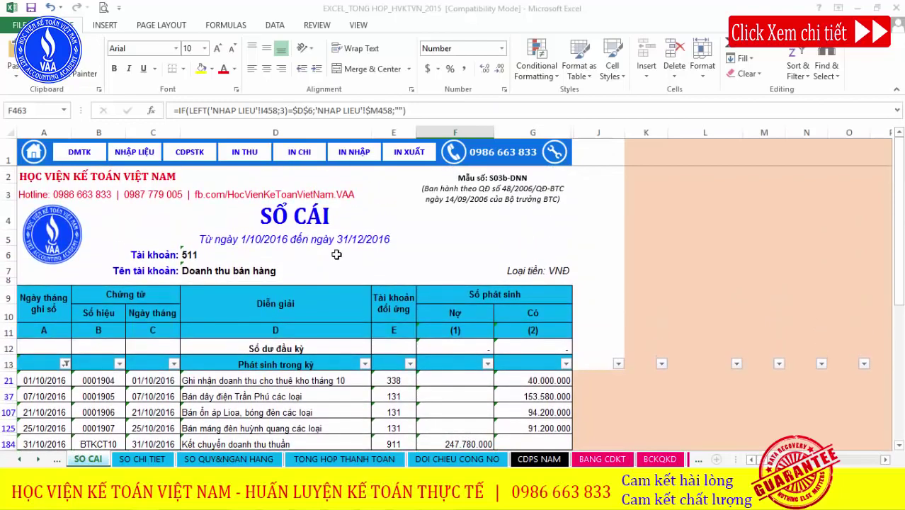
pyautogui.click(336, 254)
pyautogui.write('632')
pyautogui.press('Return')
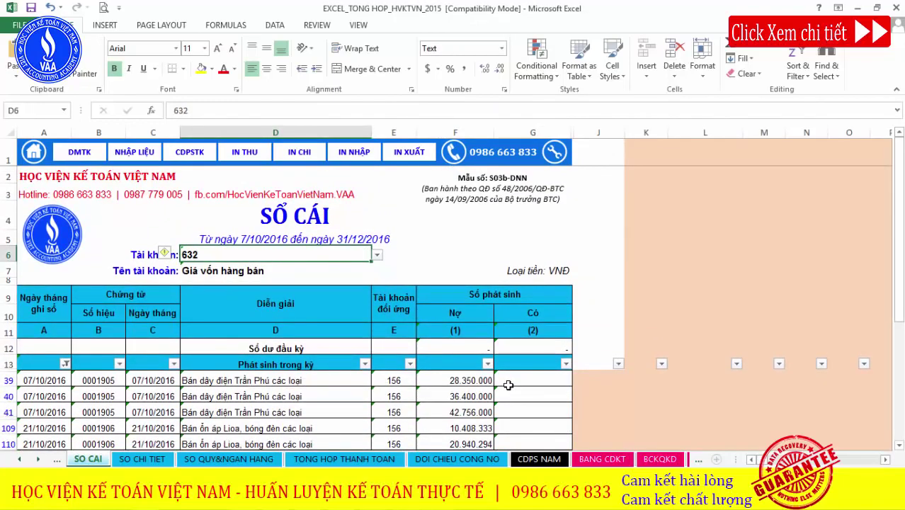
# Review account 632's October closing entries and make the 09/11/2016 "Nhập kho máng đèn bị trả lại" description bold.
pyautogui.scroll(-2, 508, 384)
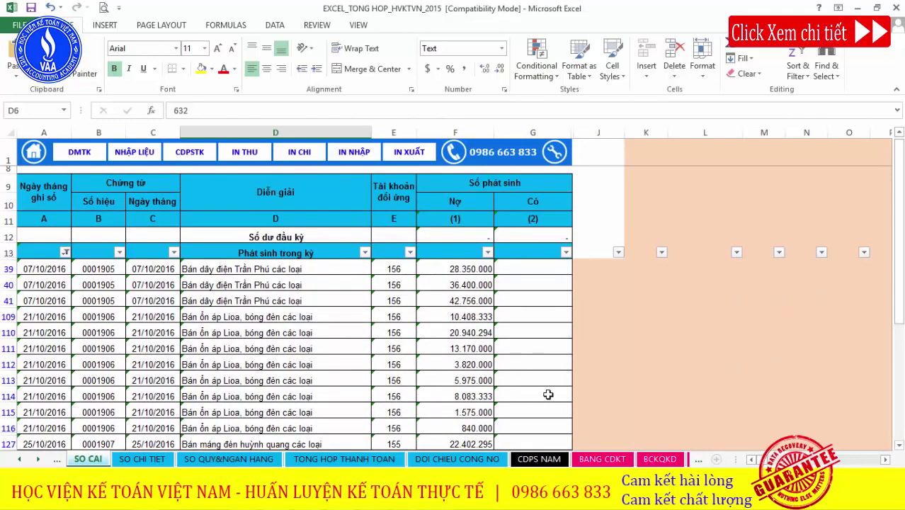
pyautogui.scroll(-1, 547, 393)
pyautogui.scroll(-5, 547, 393)
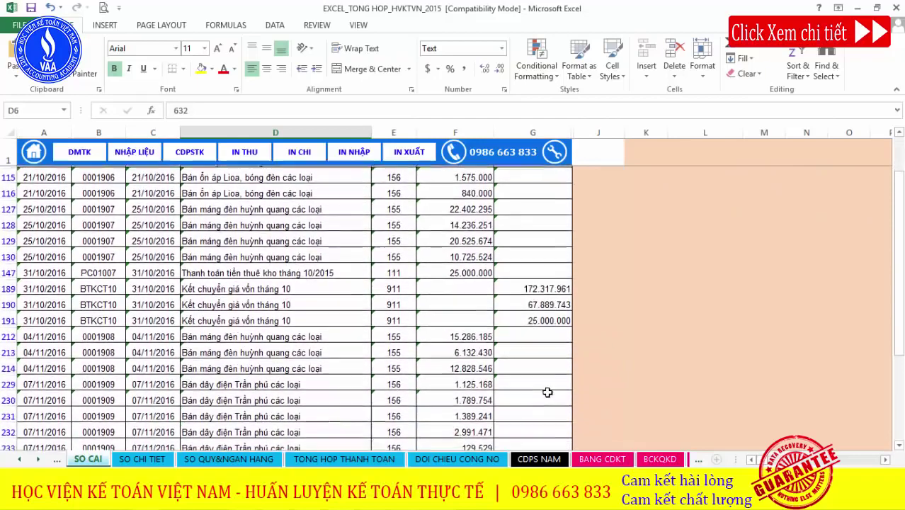
pyautogui.scroll(-1, 538, 359)
pyautogui.moveTo(407, 207); pyautogui.dragTo(532, 239)
pyautogui.scroll(-1, 501, 332)
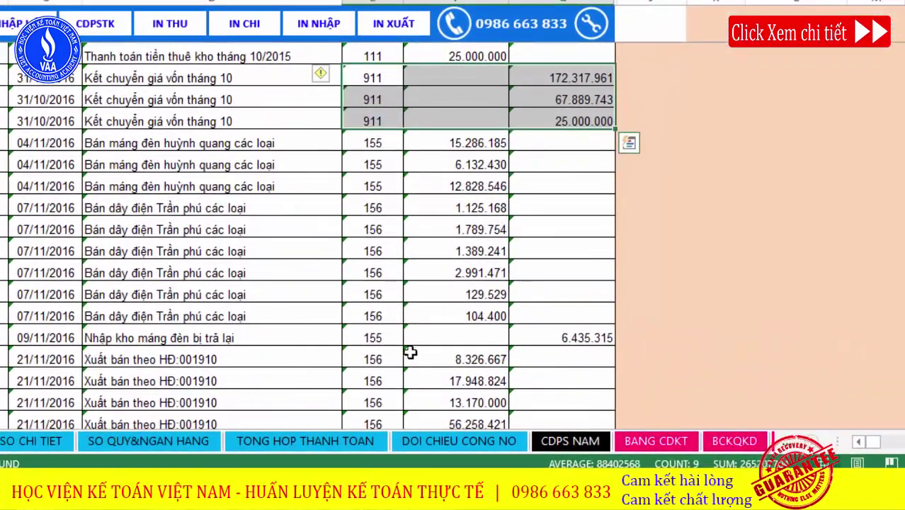
pyautogui.scroll(-1, 317, 341)
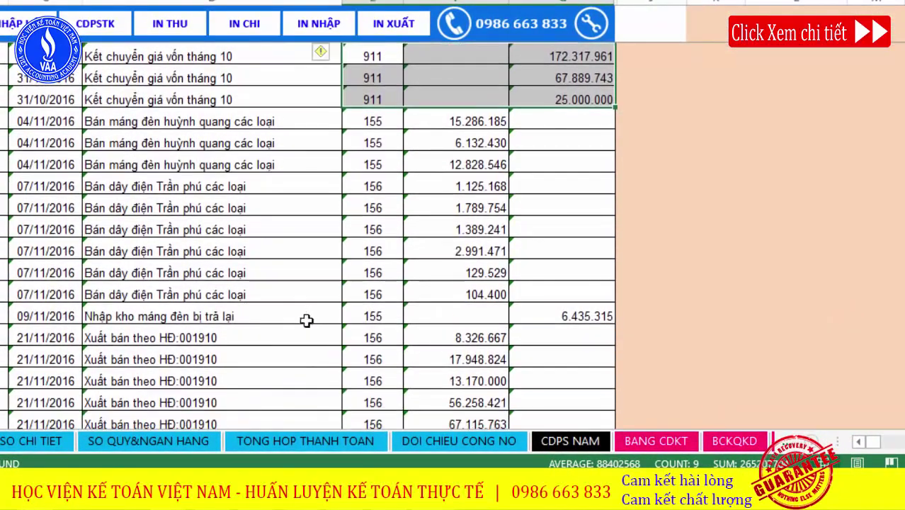
pyautogui.click(301, 319)
pyautogui.hotkey('ctrl', 'b')
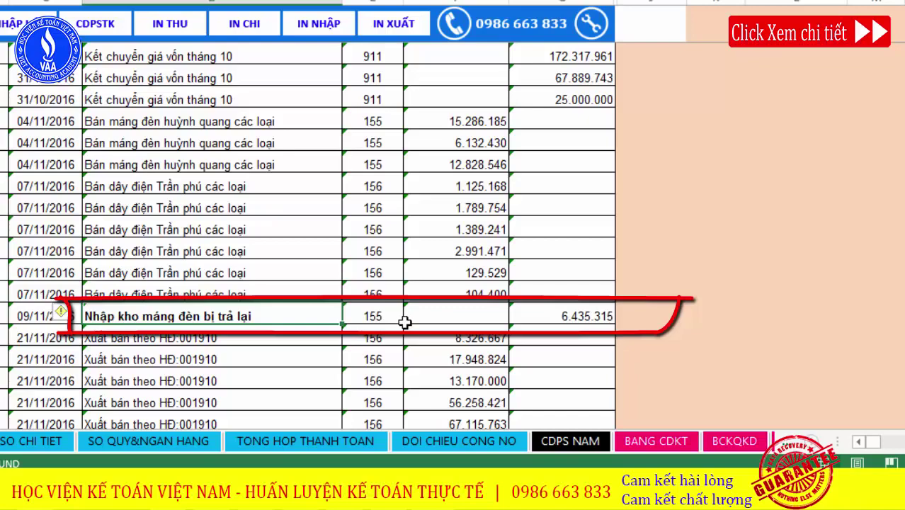
# Compare account 632's period credit total in the SO CAI ledger with cost of goods sold in E190 of CDPS NAM.
pyautogui.scroll(-3, 411, 318)
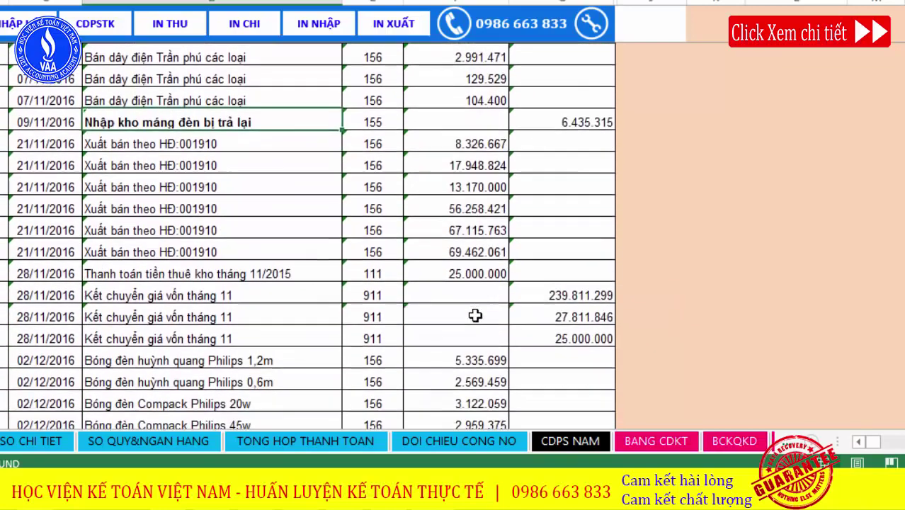
pyautogui.scroll(-5, 474, 315)
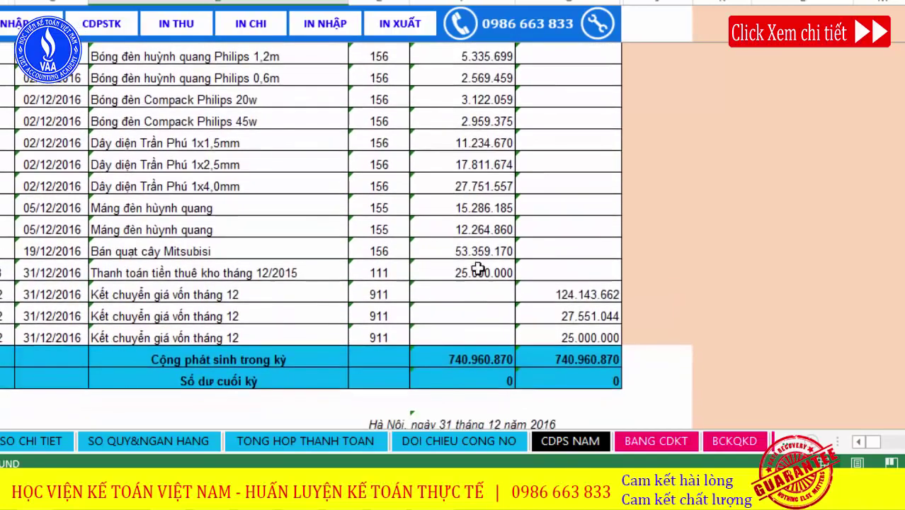
pyautogui.click(581, 359)
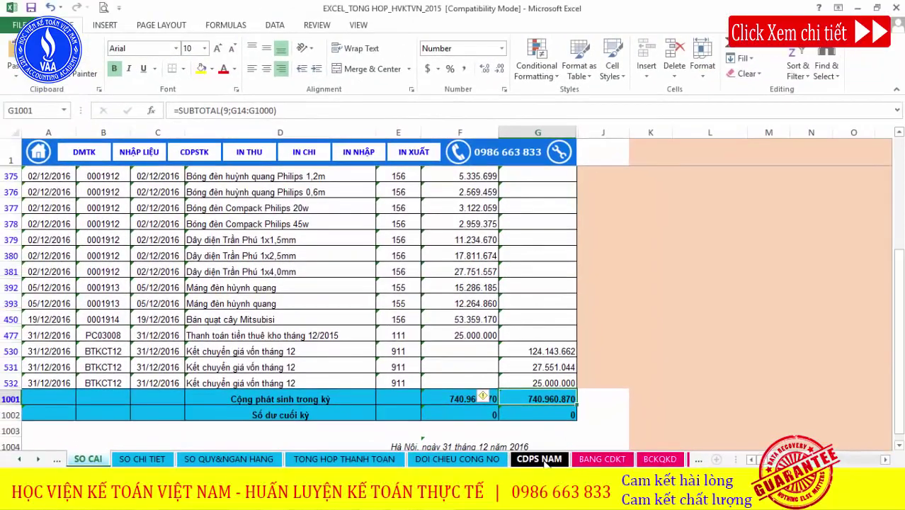
pyautogui.click(539, 458)
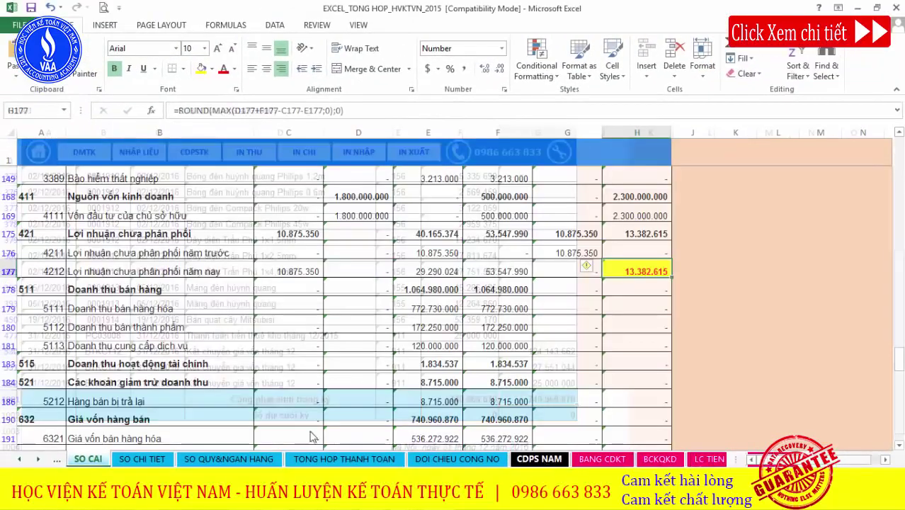
pyautogui.scroll(-2, 113, 400)
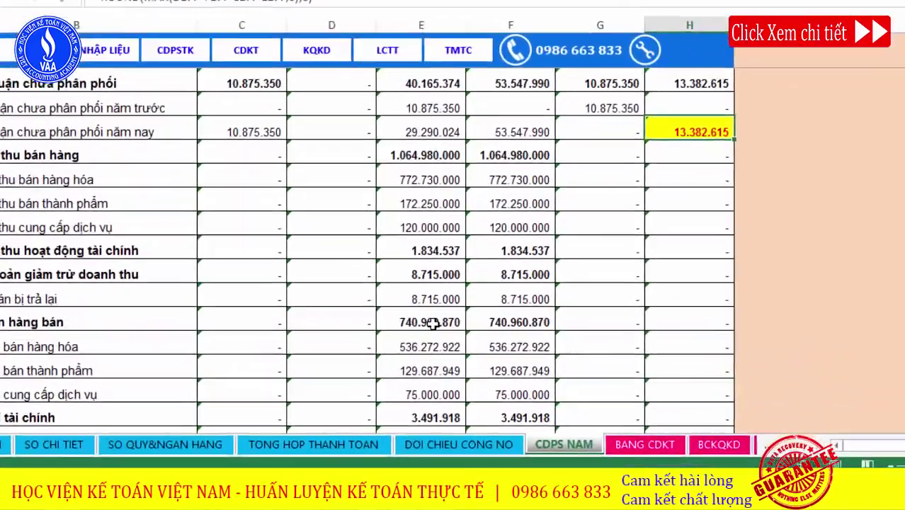
pyautogui.click(428, 363)
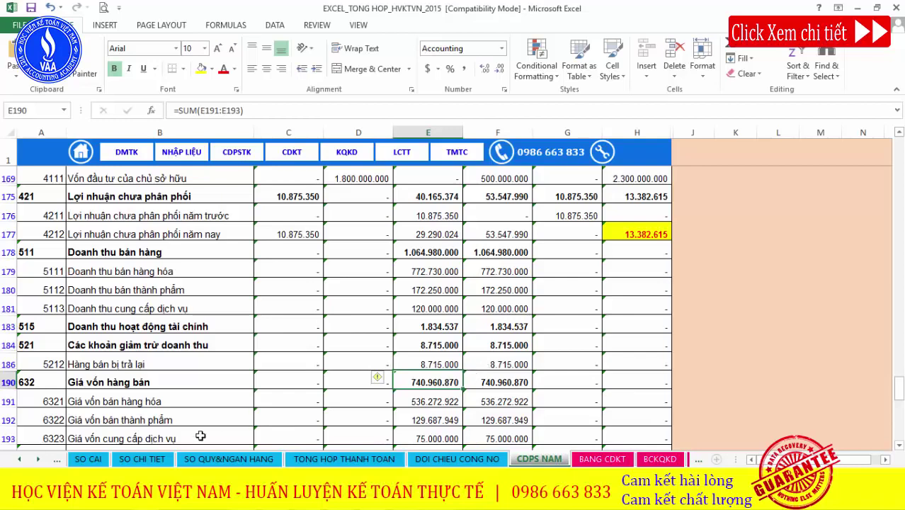
# Copy the returned-goods credit from G257 of the SO CAI sheet and paste only its value into O13 of BCKQKD.
pyautogui.click(104, 461)
pyautogui.click(104, 460)
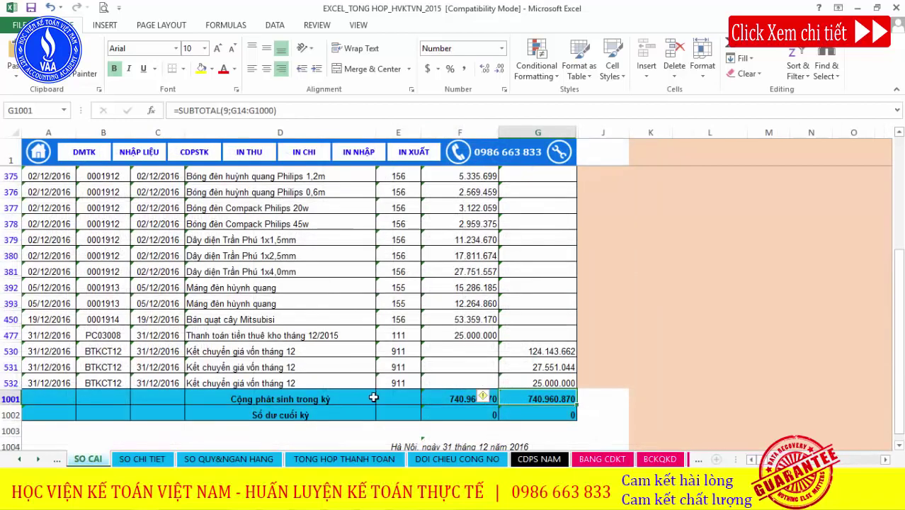
pyautogui.scroll(3, 541, 383)
pyautogui.scroll(4, 541, 383)
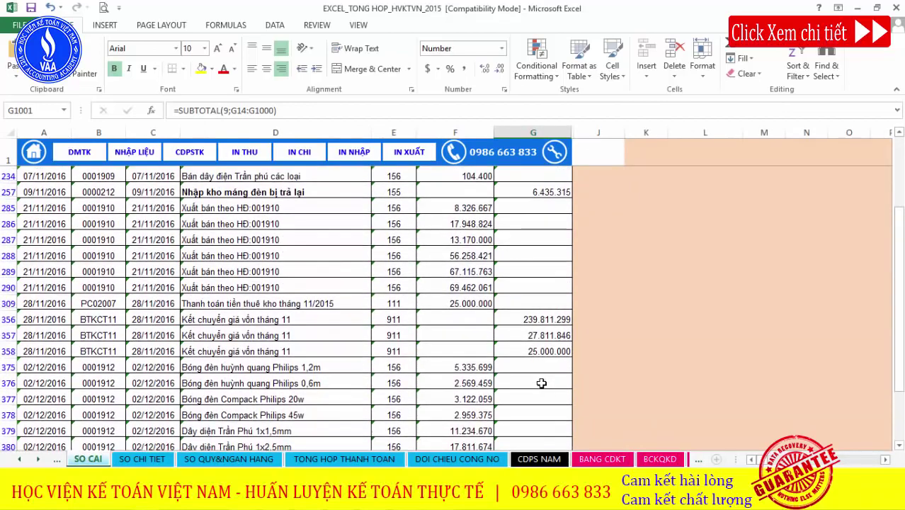
pyautogui.click(543, 287)
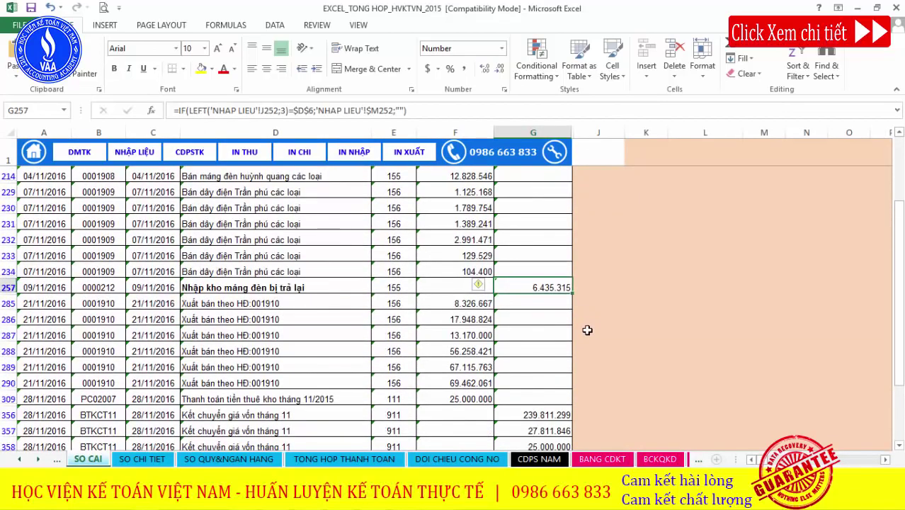
pyautogui.hotkey('ctrl', 'c')
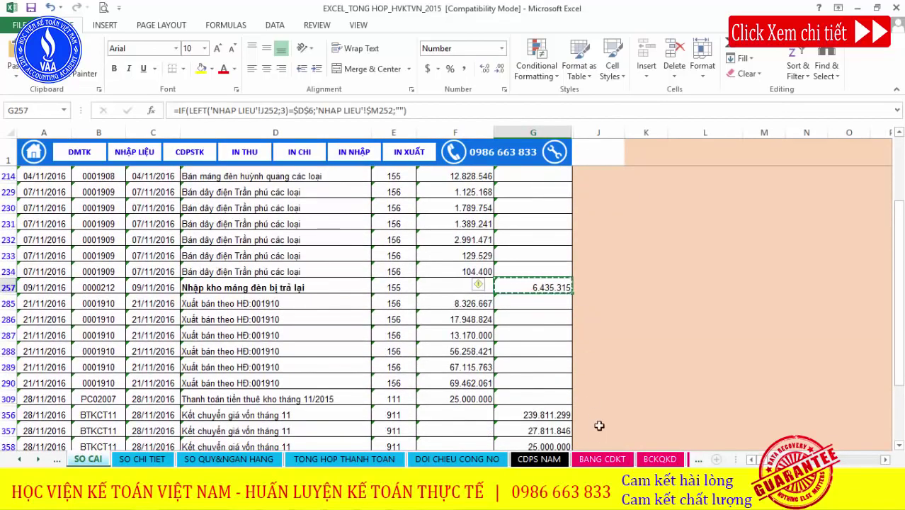
pyautogui.click(648, 460)
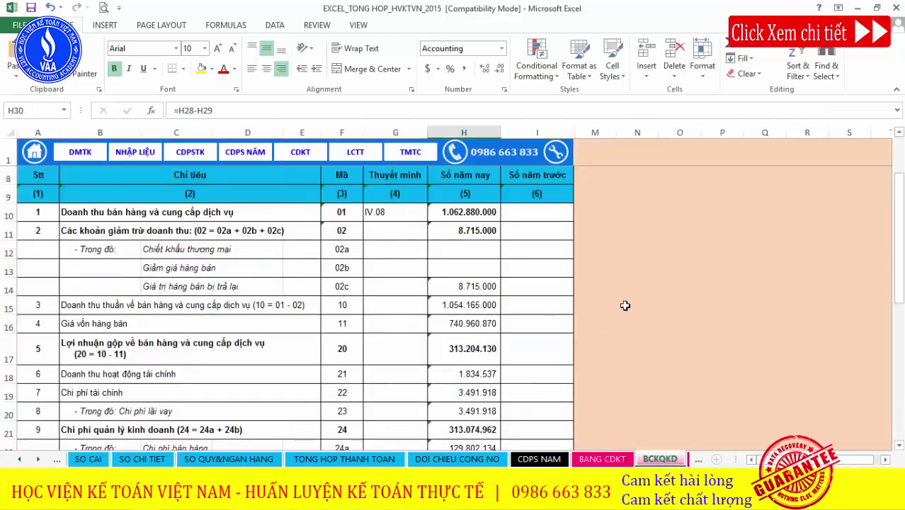
pyautogui.click(671, 275)
pyautogui.rightClick(671, 275)
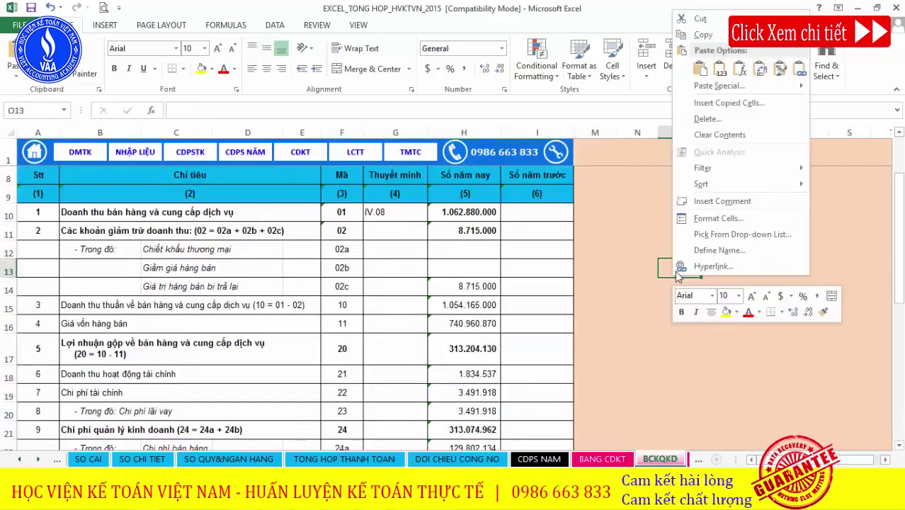
pyautogui.click(704, 67)
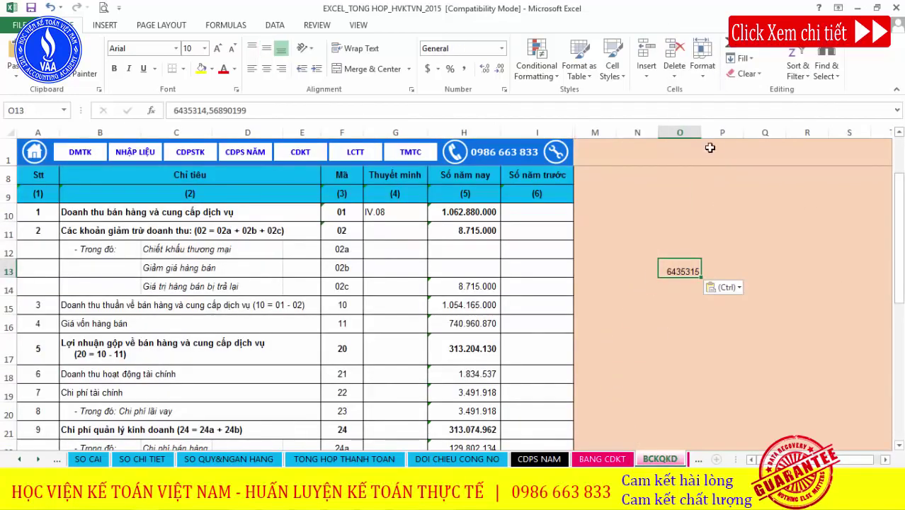
# Fit column O to its contents and format O13 with no decimal places.
pyautogui.doubleClick(700, 133)
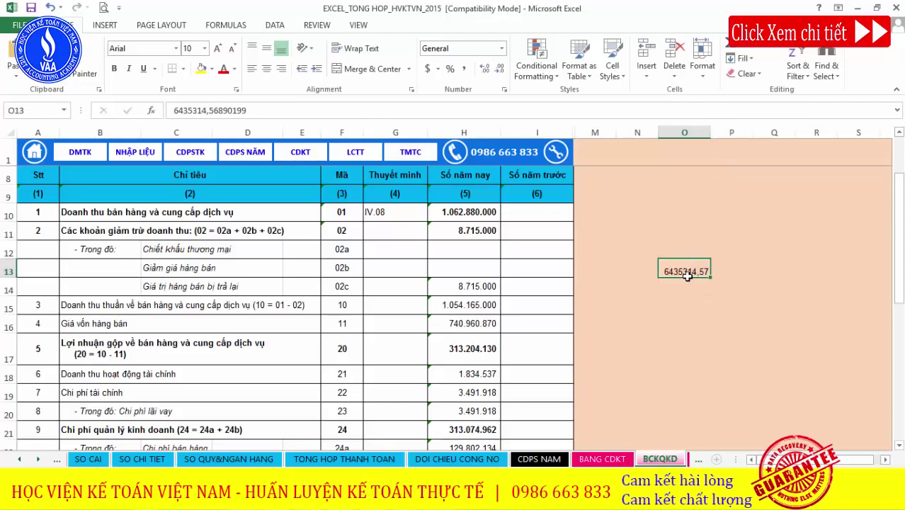
pyautogui.click(501, 70)
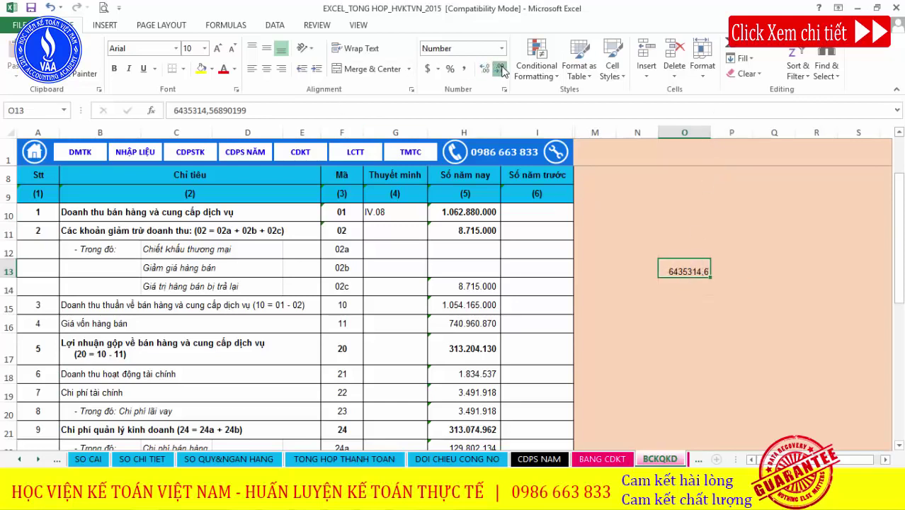
pyautogui.click(501, 69)
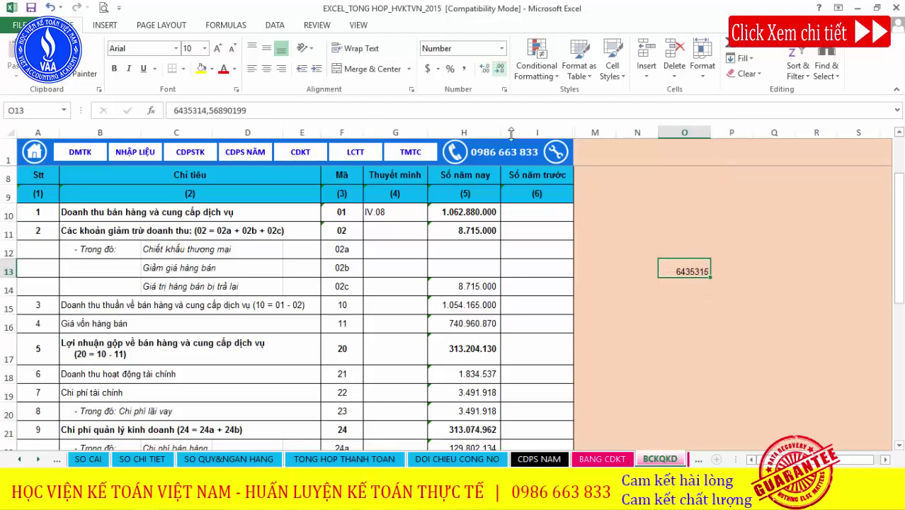
pyautogui.click(474, 324)
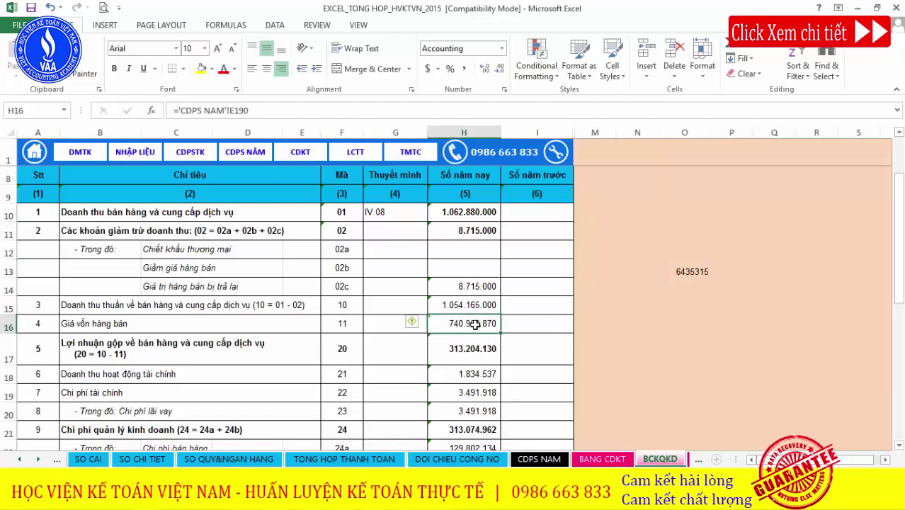
pyautogui.press('F2')
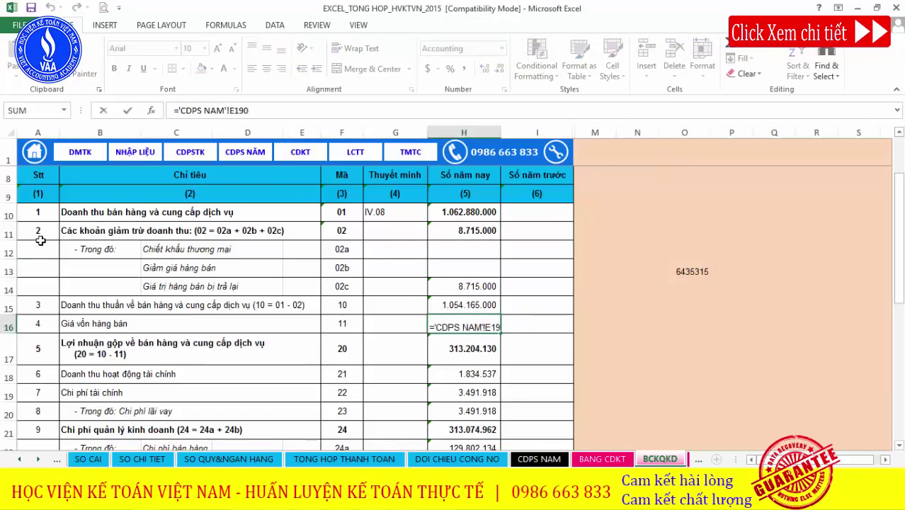
pyautogui.write('-')
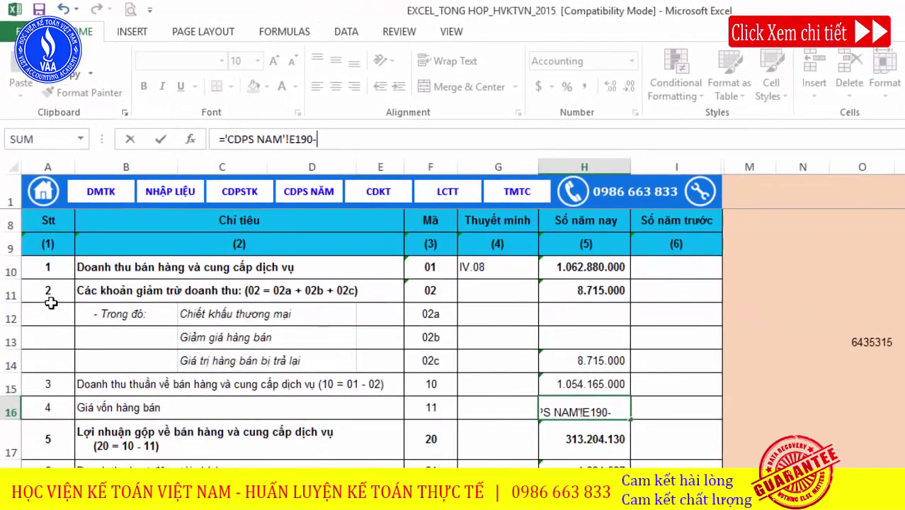
pyautogui.write('6435')
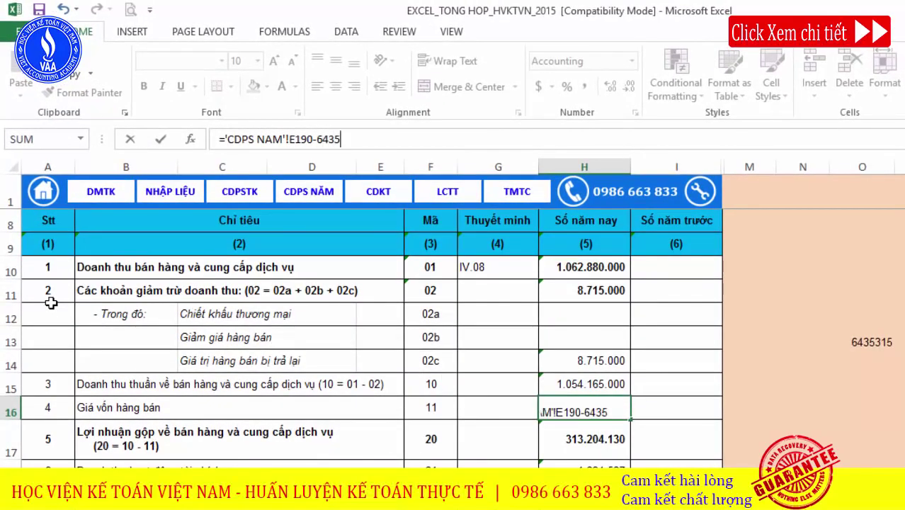
pyautogui.write('315')
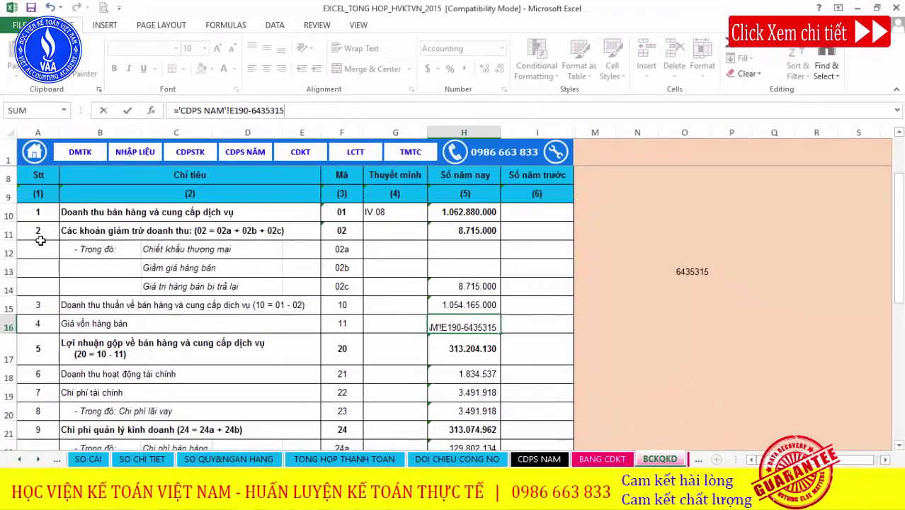
pyautogui.press('Return')
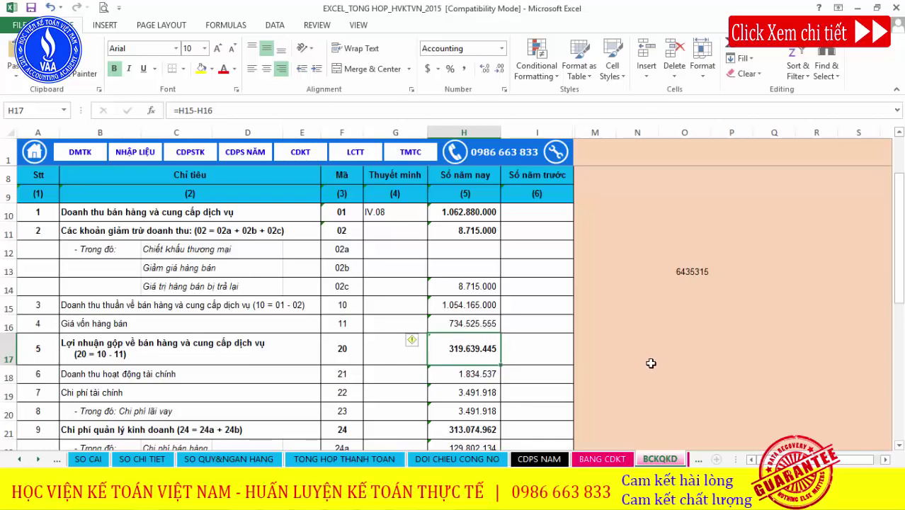
# Compare this year's profit after corporate income tax in H30 with account 4212's closing credit balance in H177 of CDPS NAM.
pyautogui.scroll(-5, 651, 362)
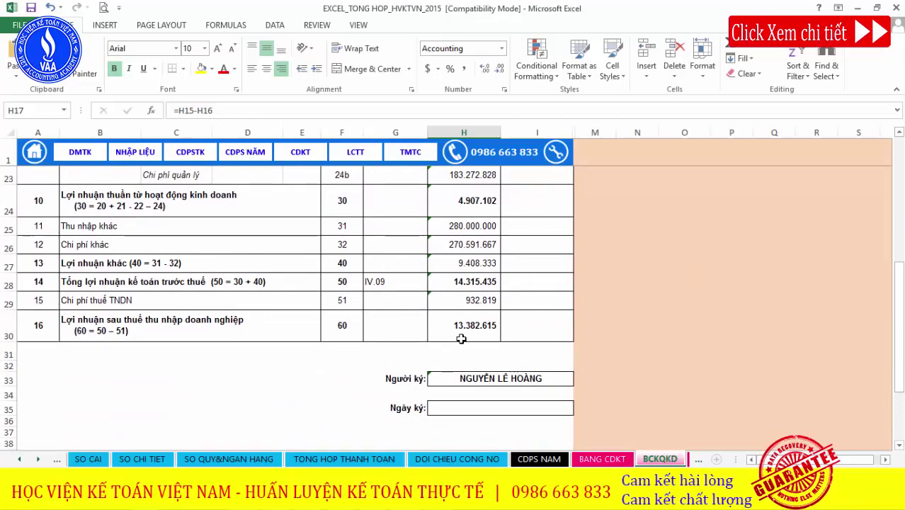
pyautogui.click(538, 458)
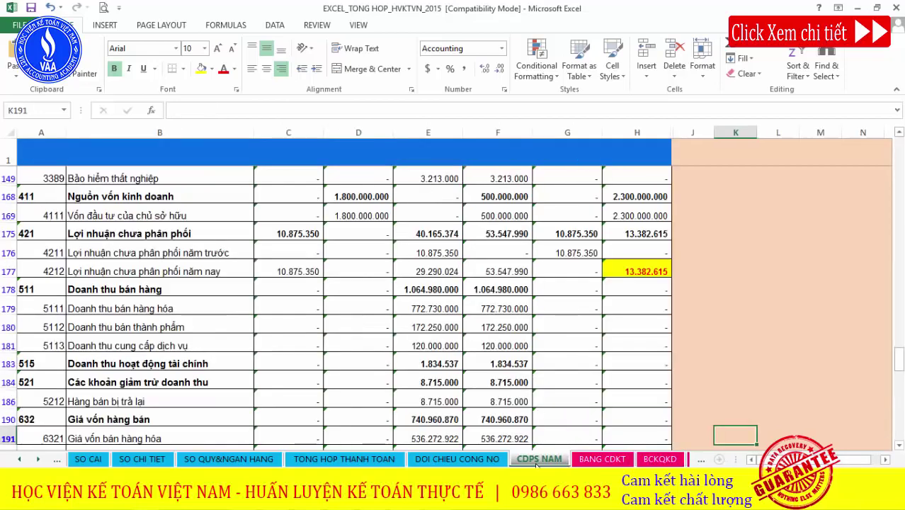
pyautogui.click(632, 271)
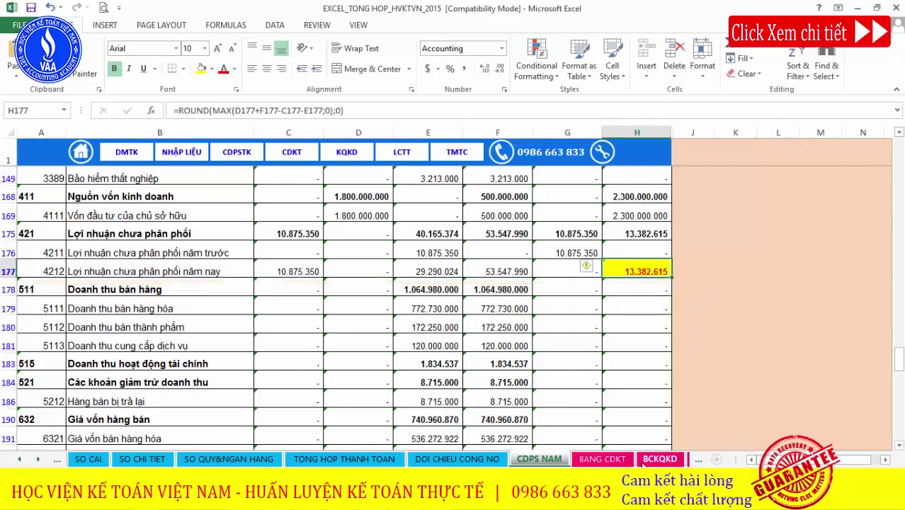
pyautogui.click(659, 459)
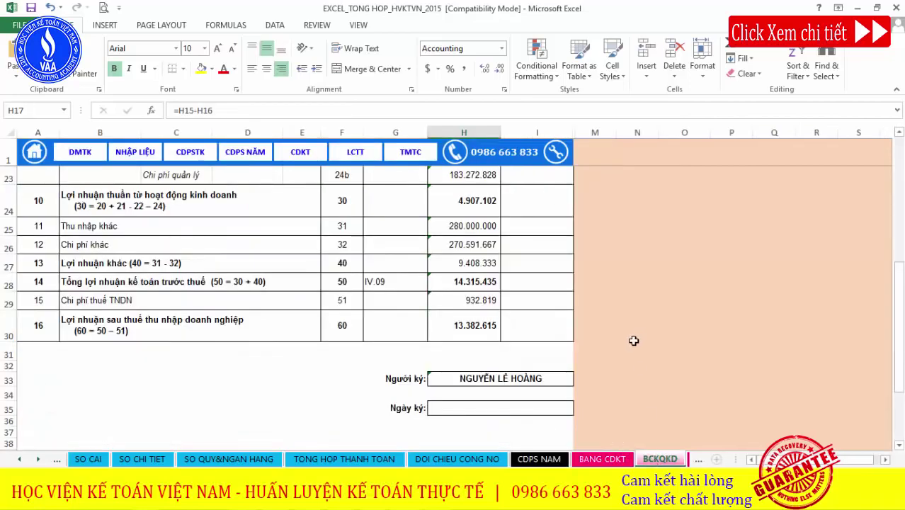
# Review the BCKQKD income statement's current-year figures back up to its heading and sales revenue line.
pyautogui.scroll(6, 634, 340)
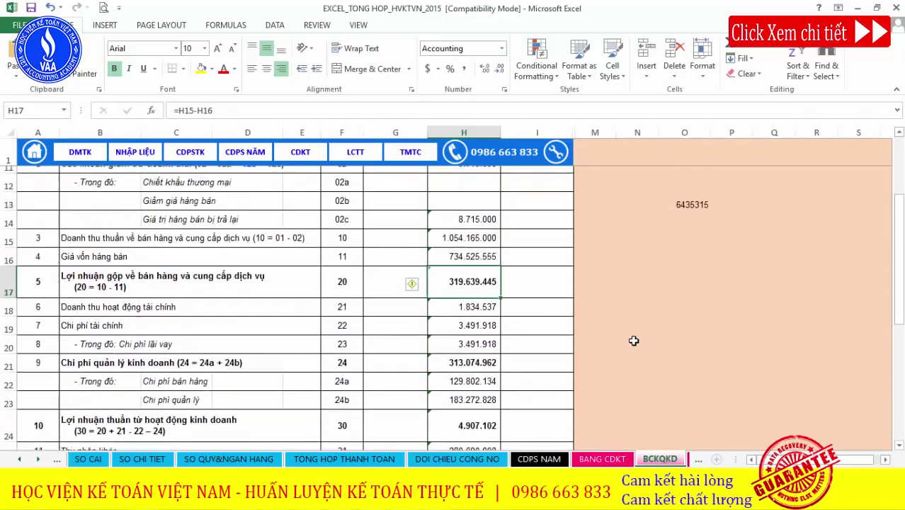
pyautogui.scroll(2, 633, 341)
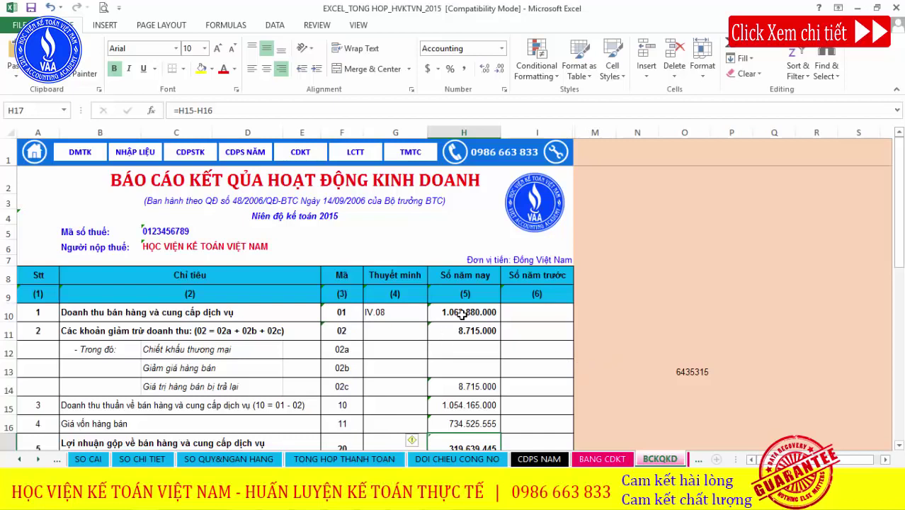
pyautogui.click(550, 343)
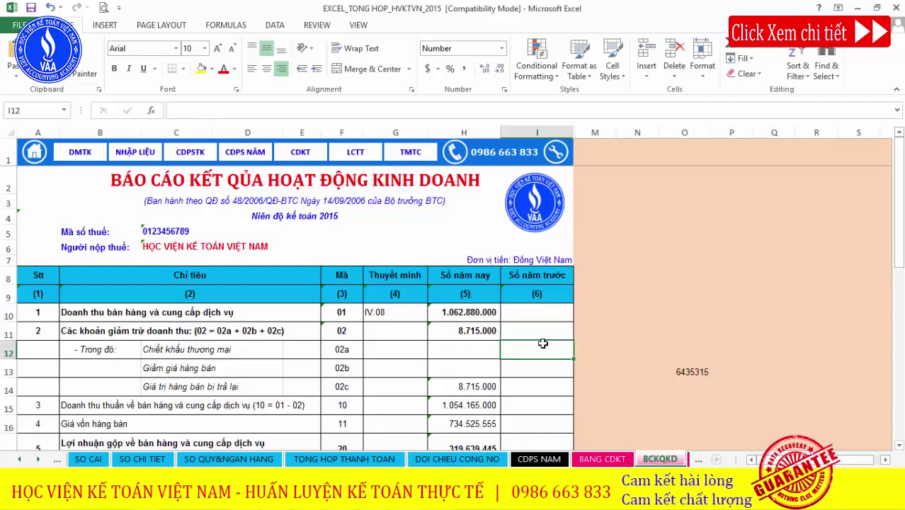
pyautogui.click(622, 352)
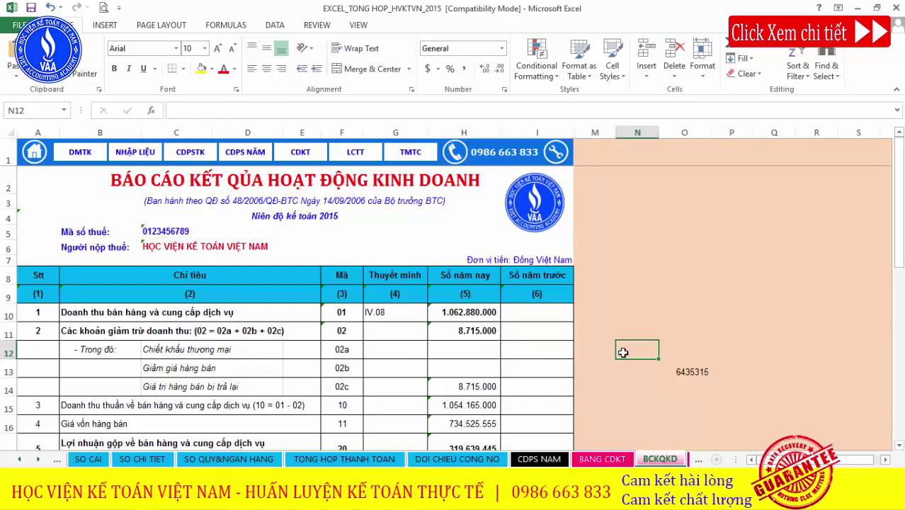